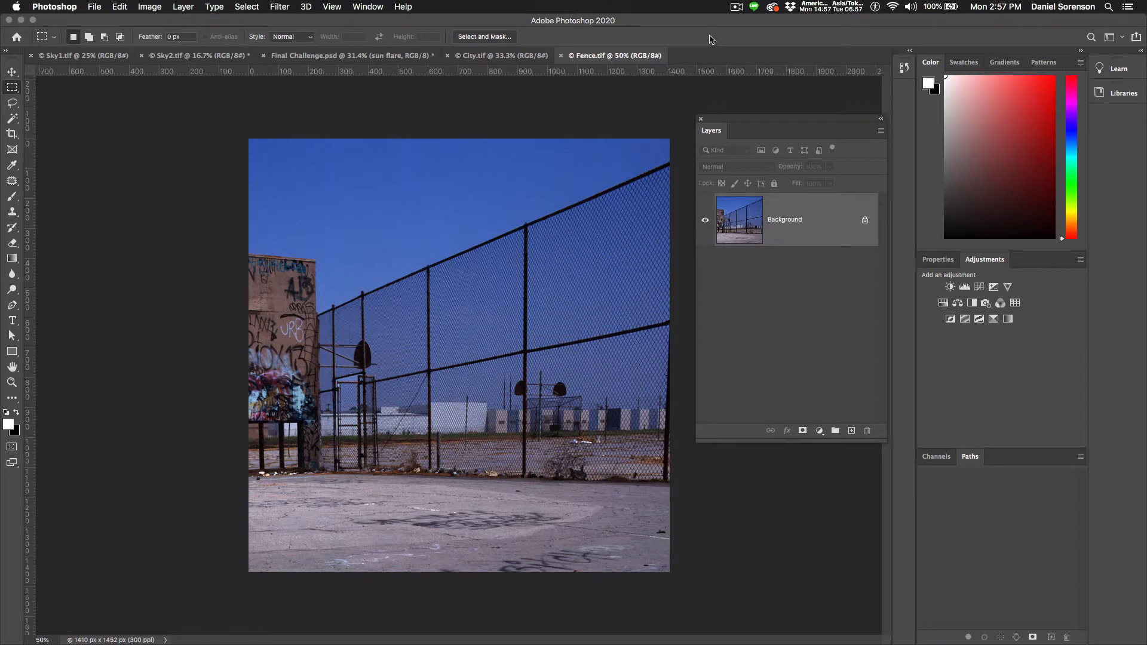
# Step: View the finished Final Challenge.psd composite, then return to the Fence.tif image for a closer look
pyautogui.click(379, 56)
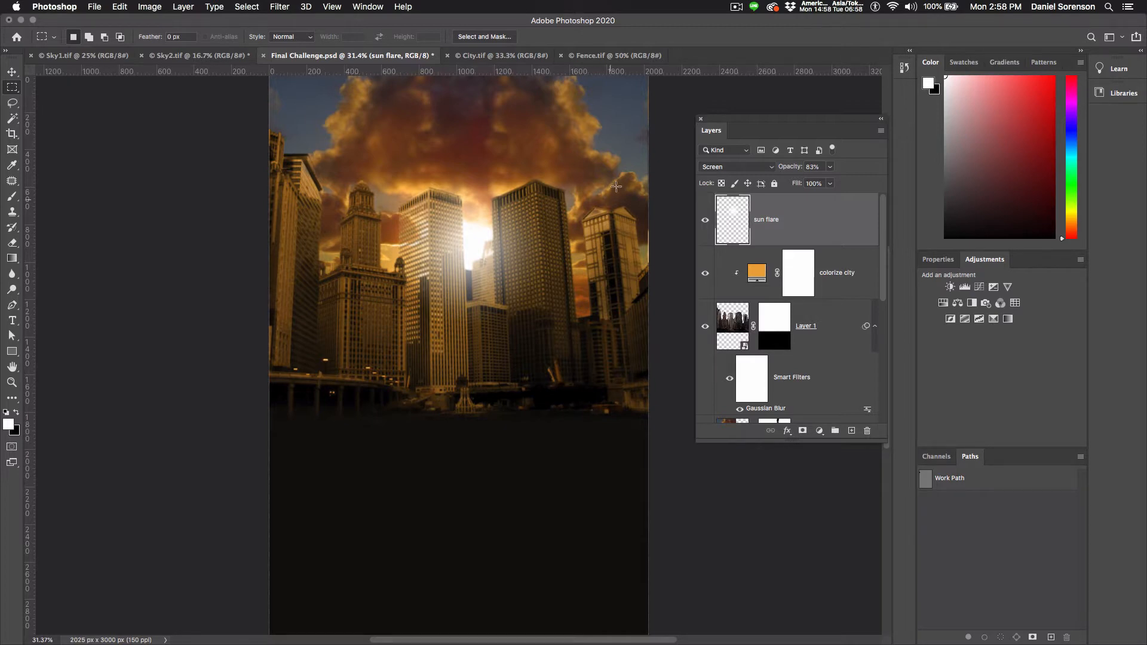
pyautogui.click(589, 56)
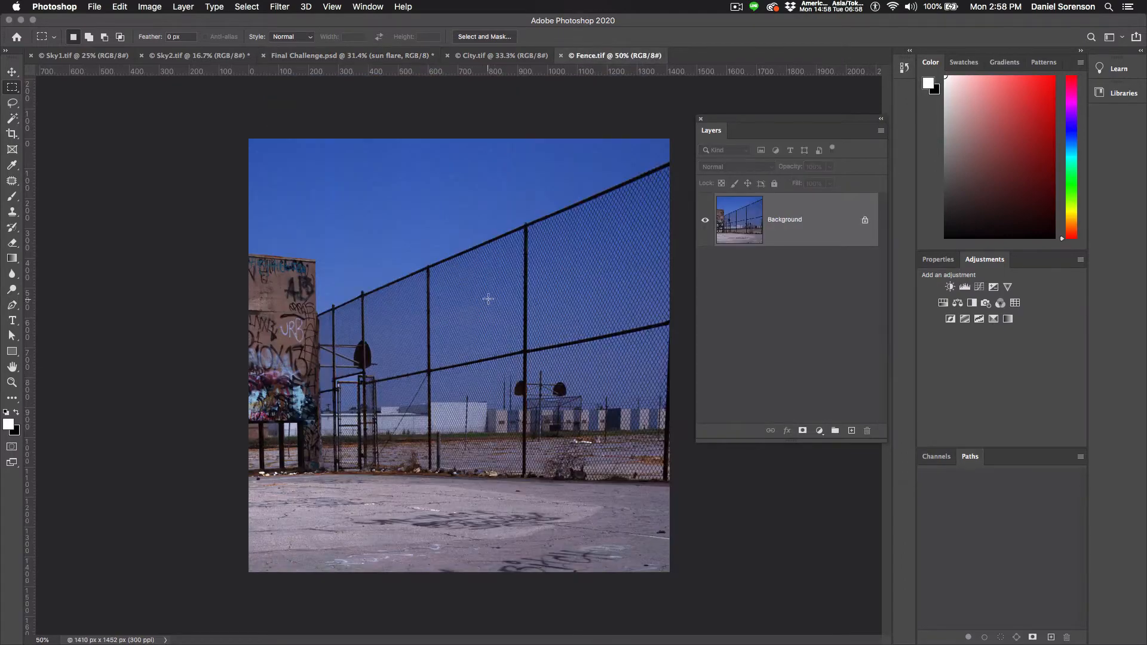
pyautogui.moveTo(483, 291); pyautogui.dragTo(504, 307)
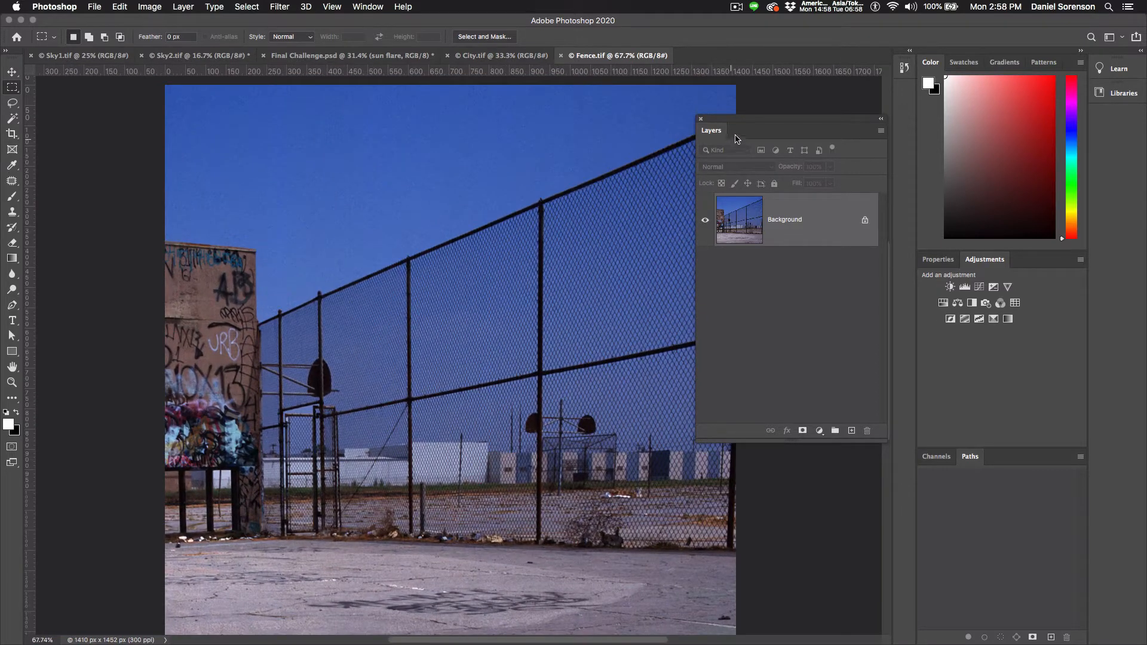
# Step: Show the image's Channels as a separate floating panel, enlarged to list all channels, with Layers moved clear of the fence photo
pyautogui.moveTo(739, 123); pyautogui.dragTo(803, 122)
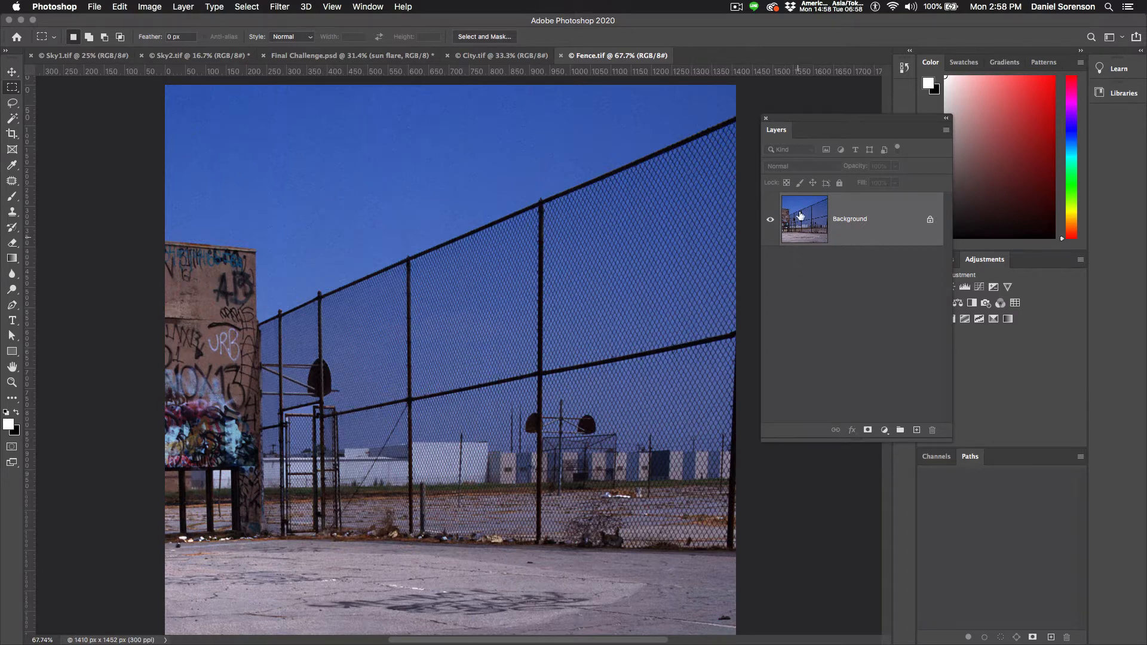
pyautogui.moveTo(798, 122); pyautogui.dragTo(803, 150)
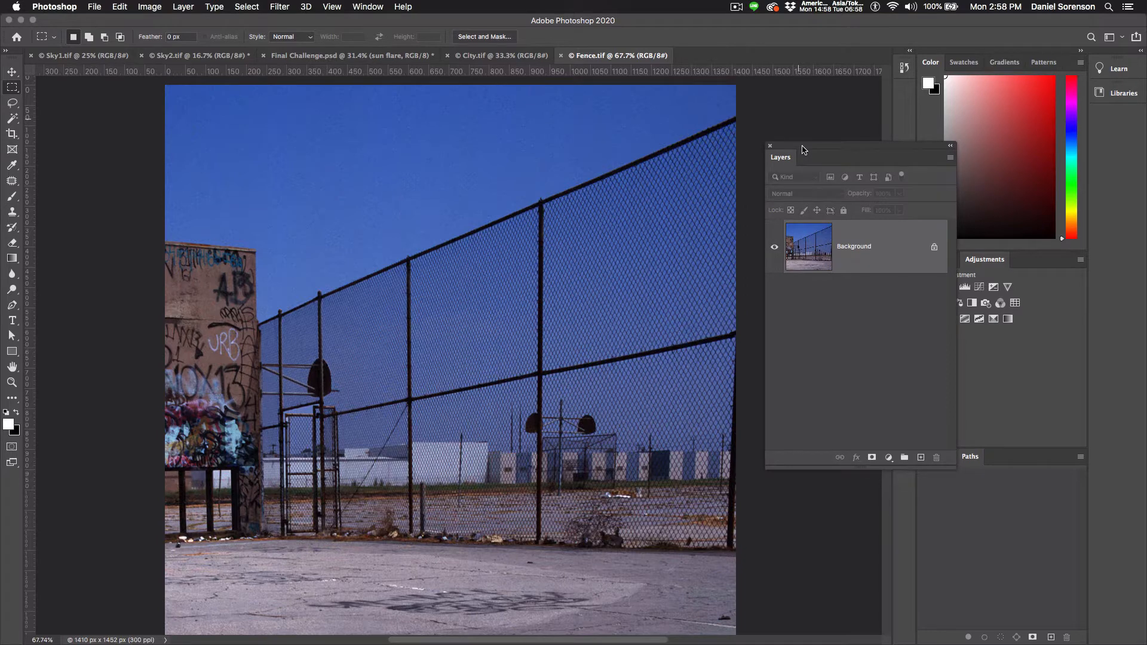
pyautogui.click(380, 8)
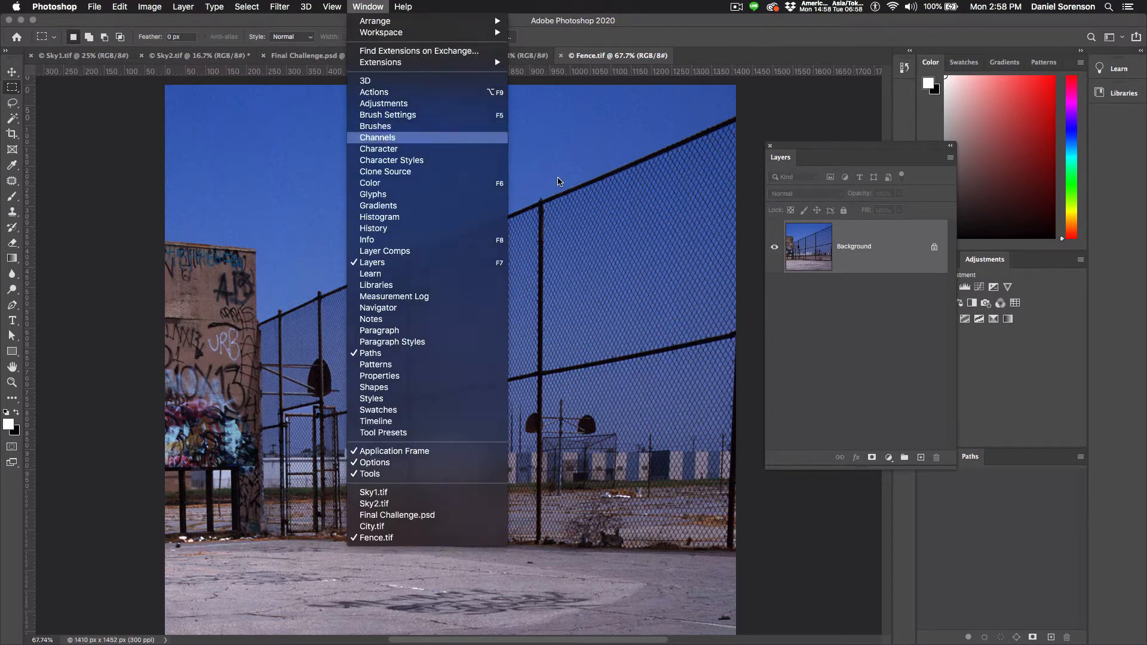
pyautogui.press('Return')
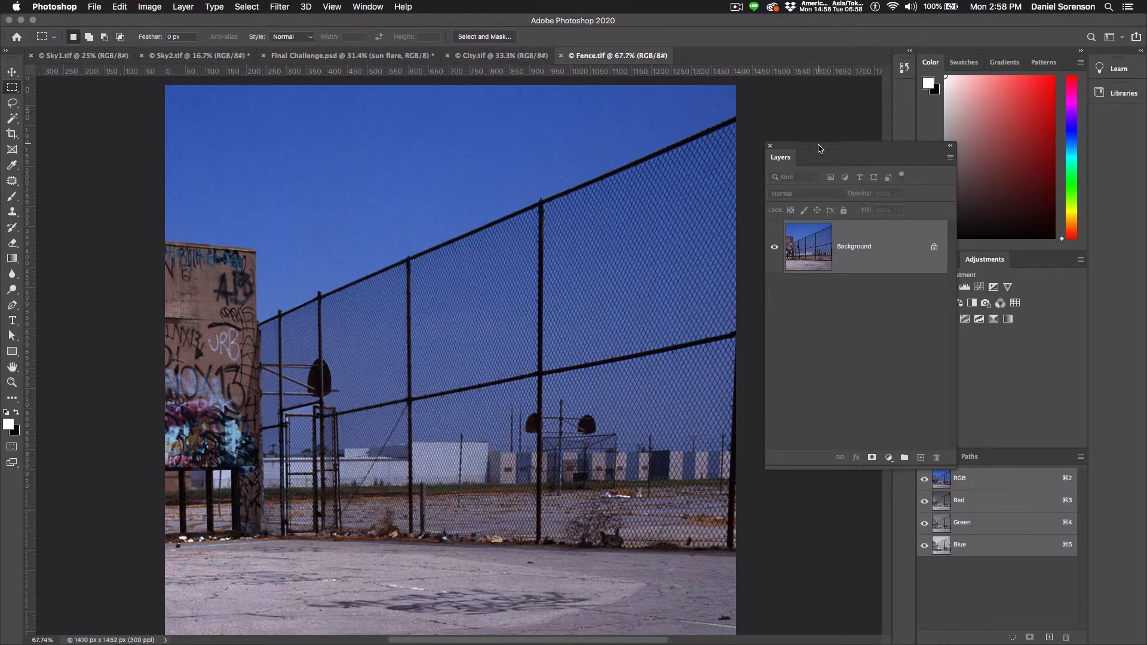
pyautogui.moveTo(818, 148); pyautogui.dragTo(793, 94)
pyautogui.moveTo(937, 457); pyautogui.dragTo(721, 257)
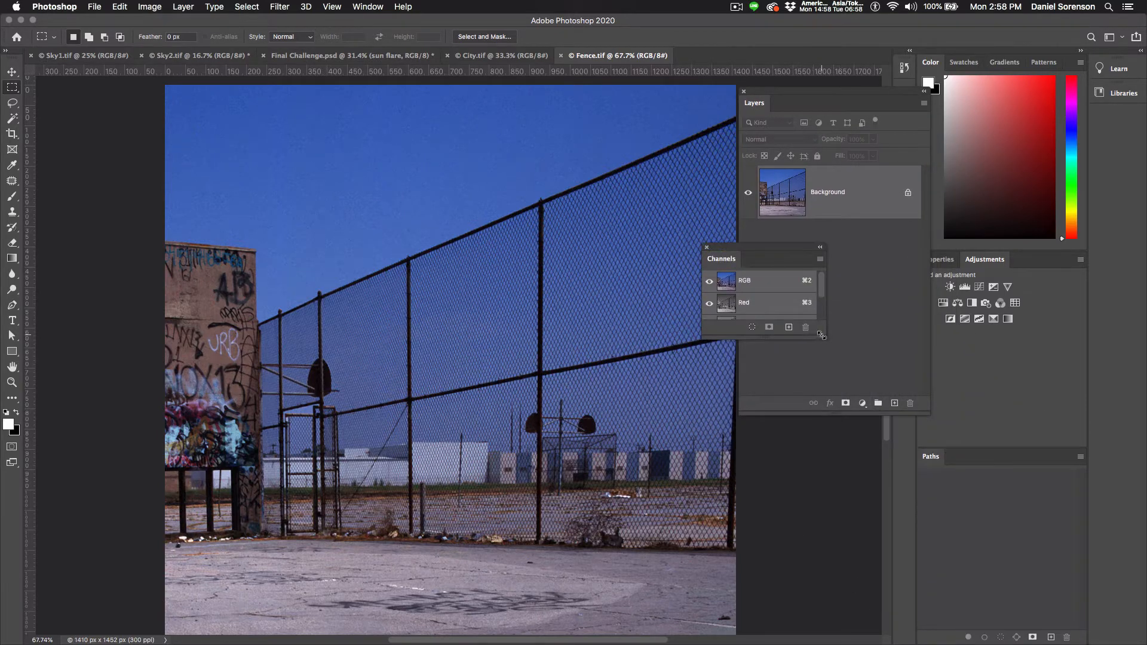
pyautogui.moveTo(821, 336); pyautogui.dragTo(855, 449)
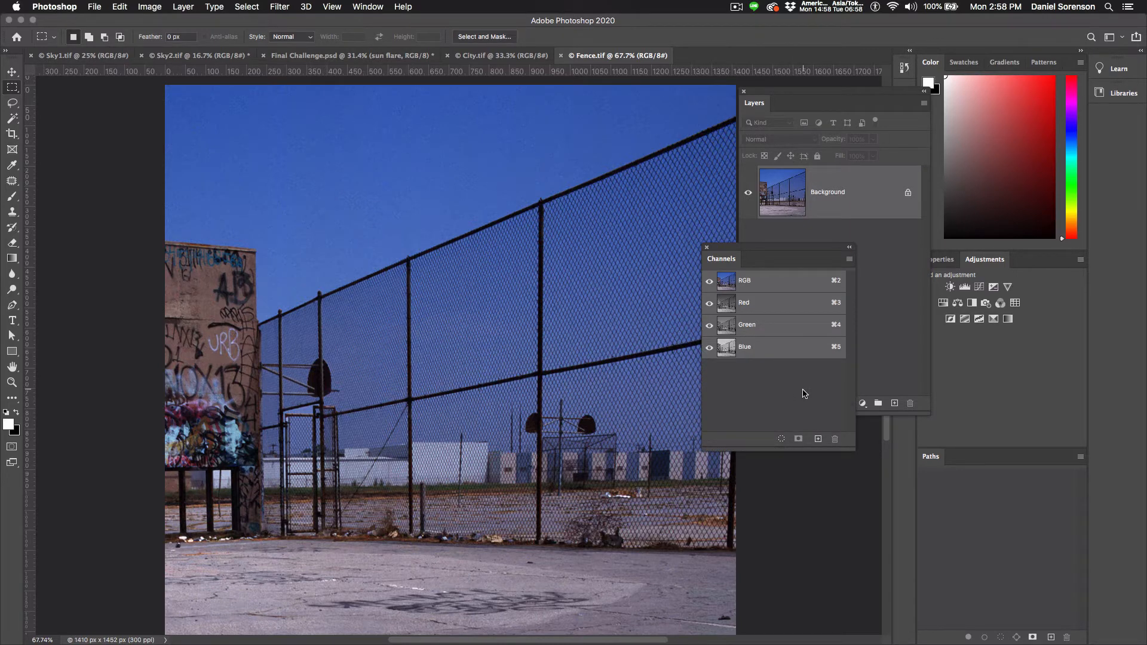
# Step: Compare the fence photo's Red, Green and Blue channels one at a time for contrast and return to the RGB composite
pyautogui.click(764, 305)
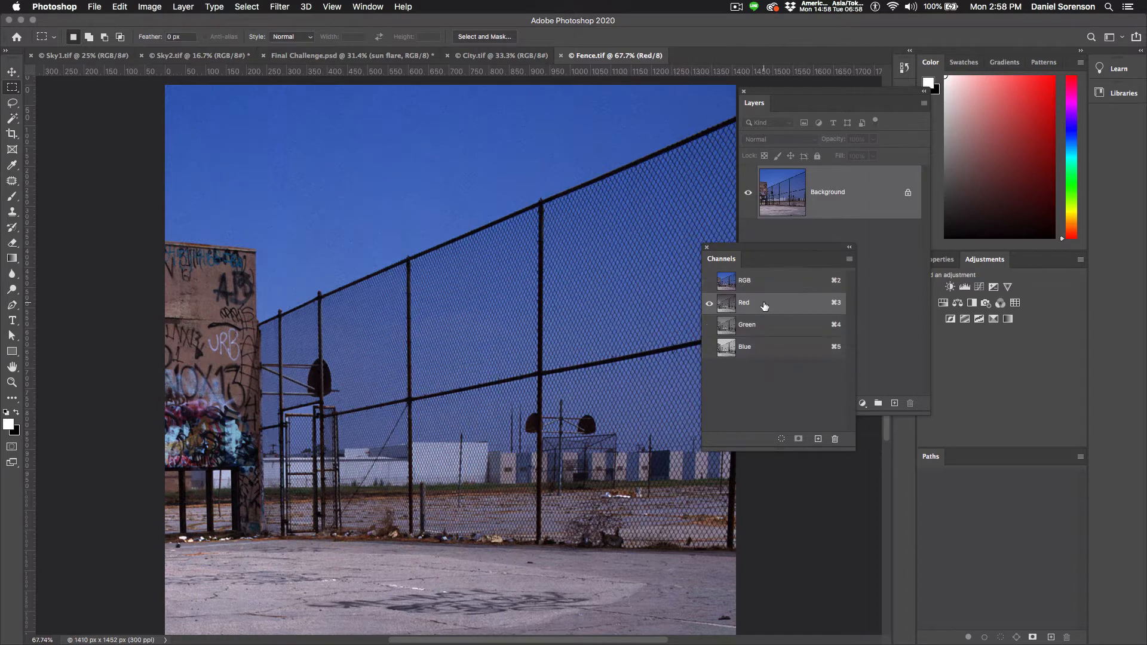
pyautogui.click(778, 326)
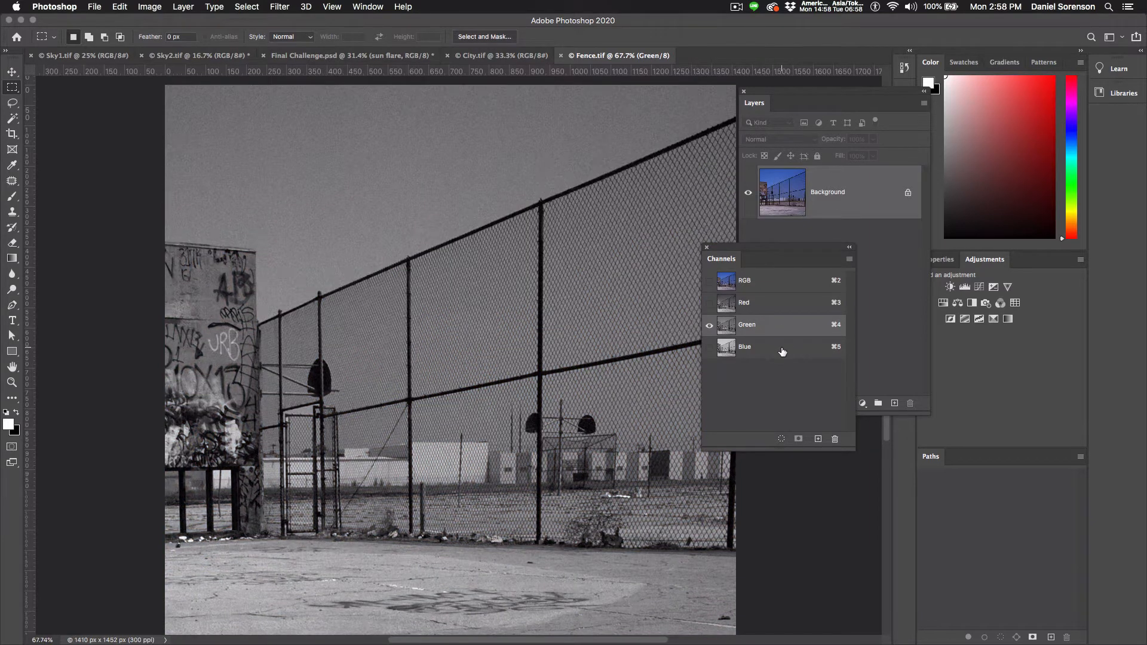
pyautogui.click(781, 354)
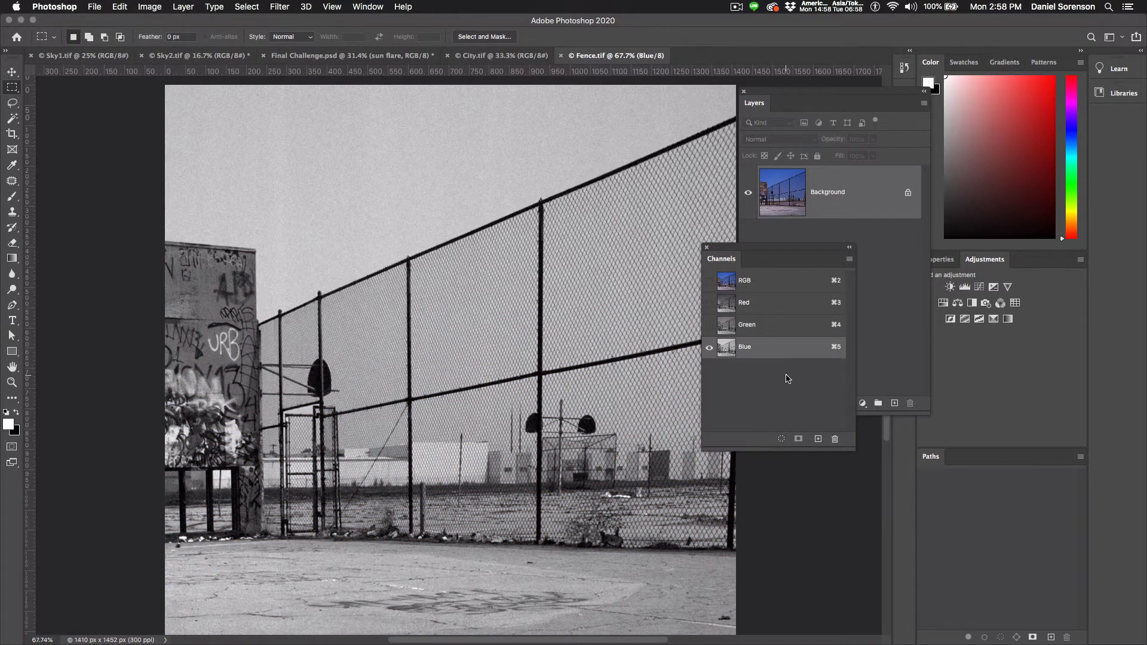
pyautogui.click(771, 328)
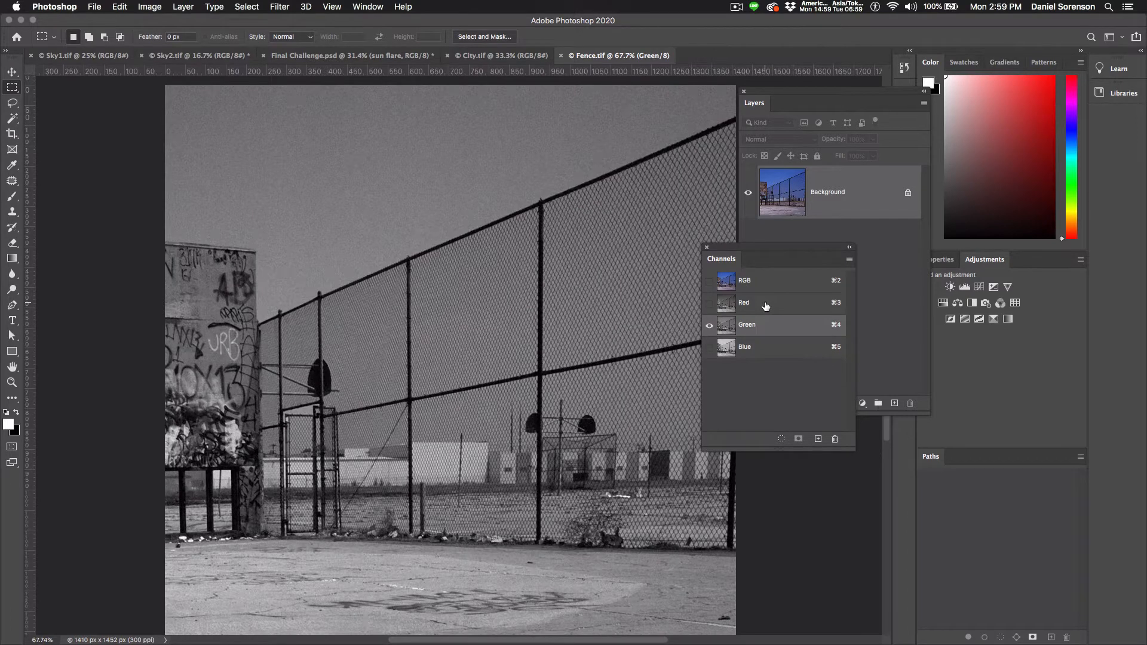
pyautogui.click(765, 305)
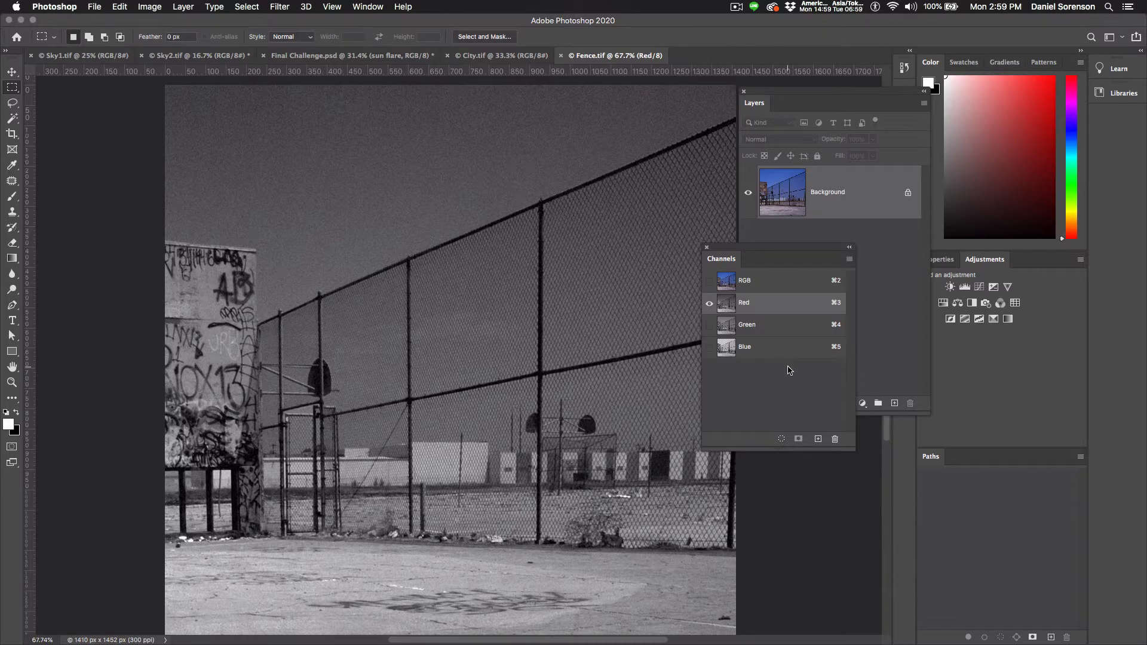
pyautogui.click(751, 284)
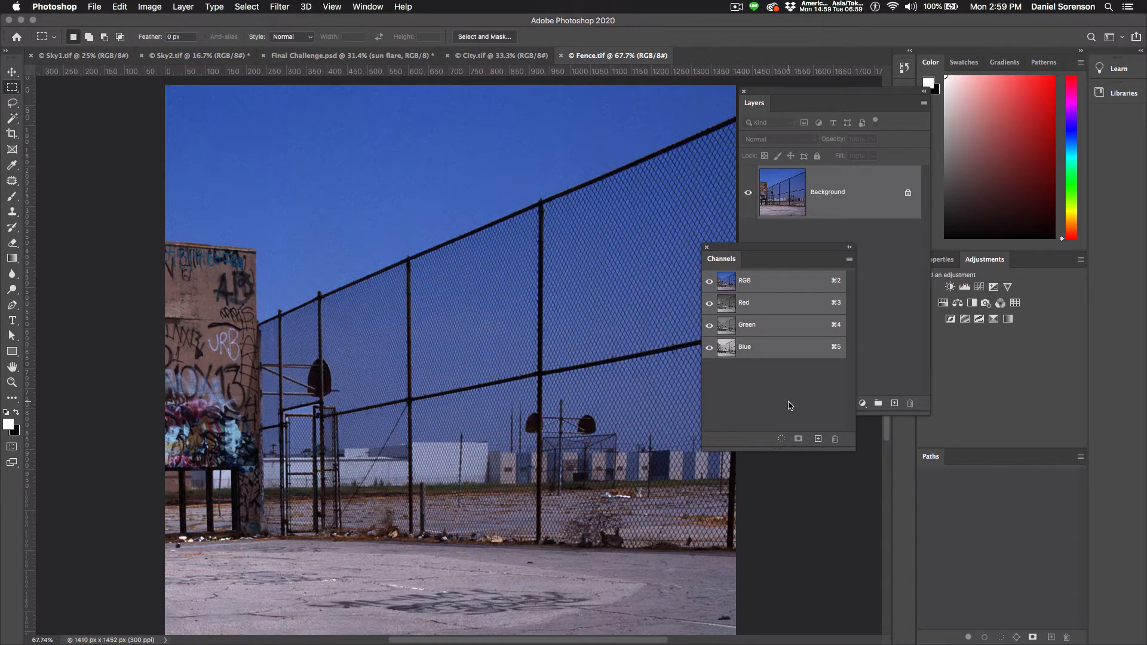
# Step: Examine the image with the Red, Green and Blue channels hidden in different combinations, then make all of them visible again
pyautogui.moveTo(734, 246); pyautogui.dragTo(781, 270)
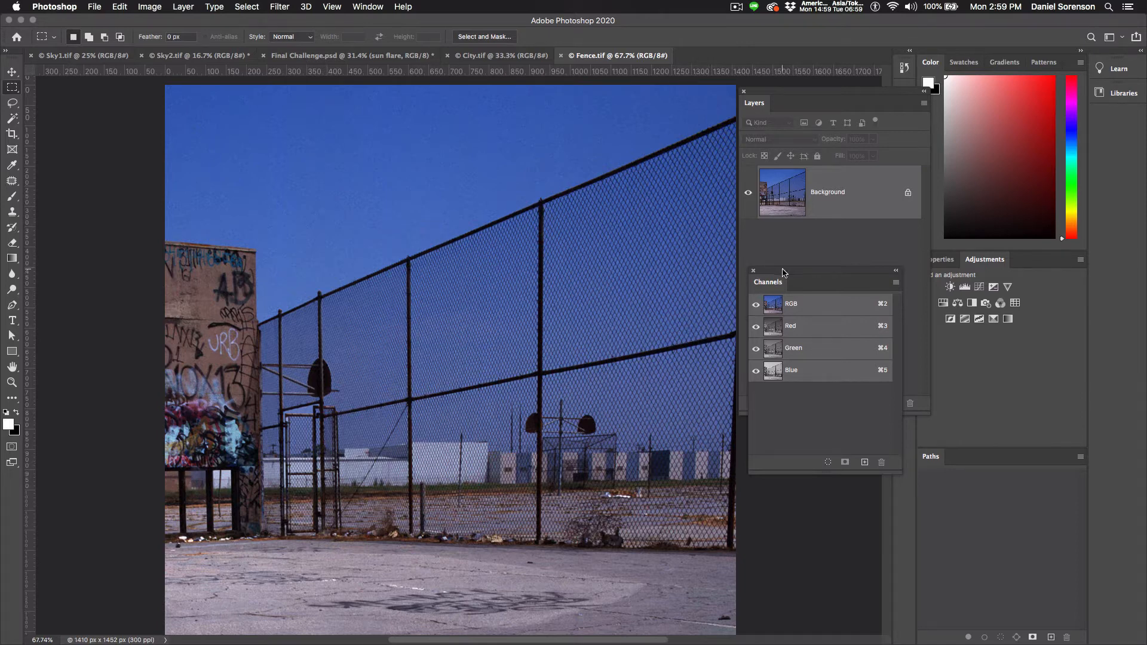
pyautogui.moveTo(784, 270); pyautogui.dragTo(784, 242)
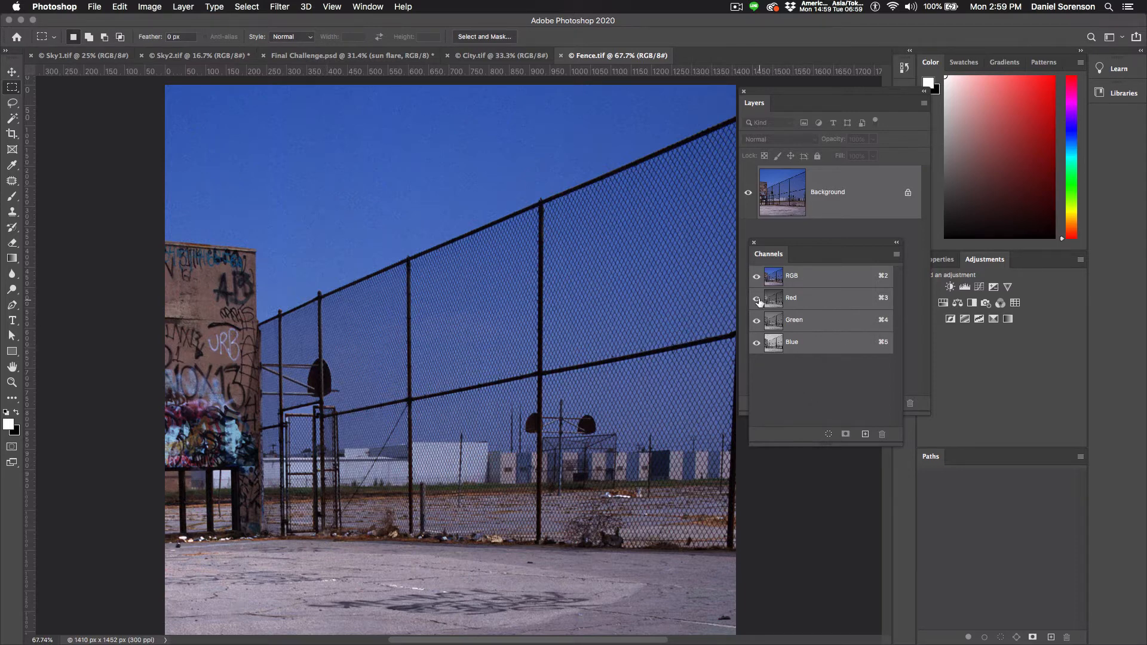
pyautogui.click(757, 298)
pyautogui.click(757, 320)
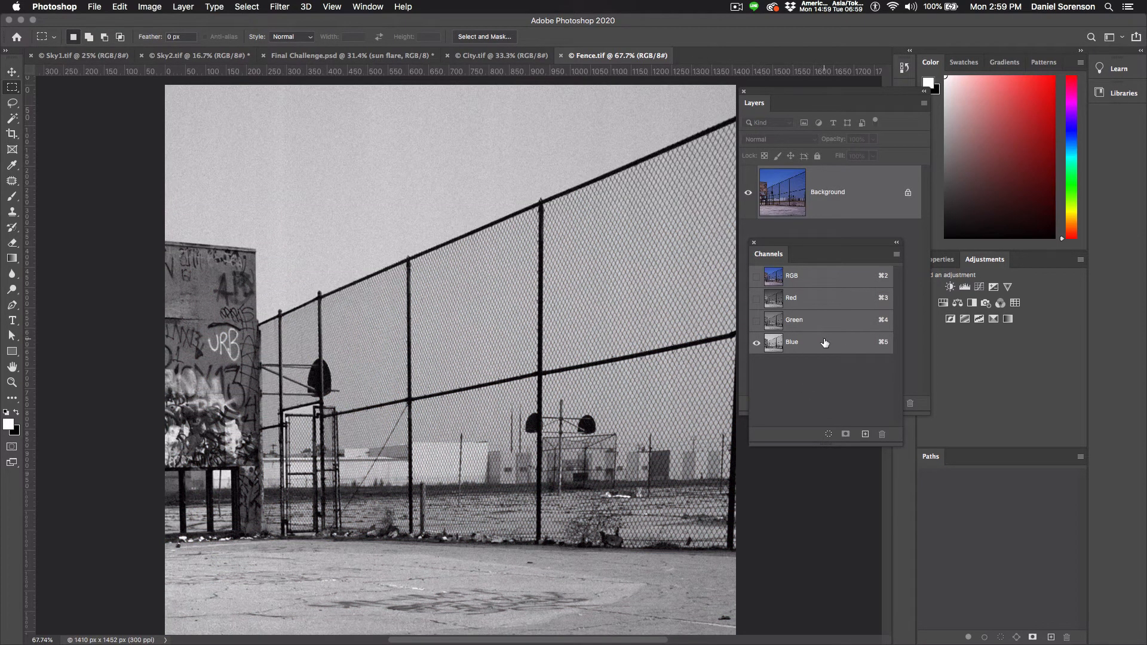
pyautogui.click(757, 321)
pyautogui.click(757, 342)
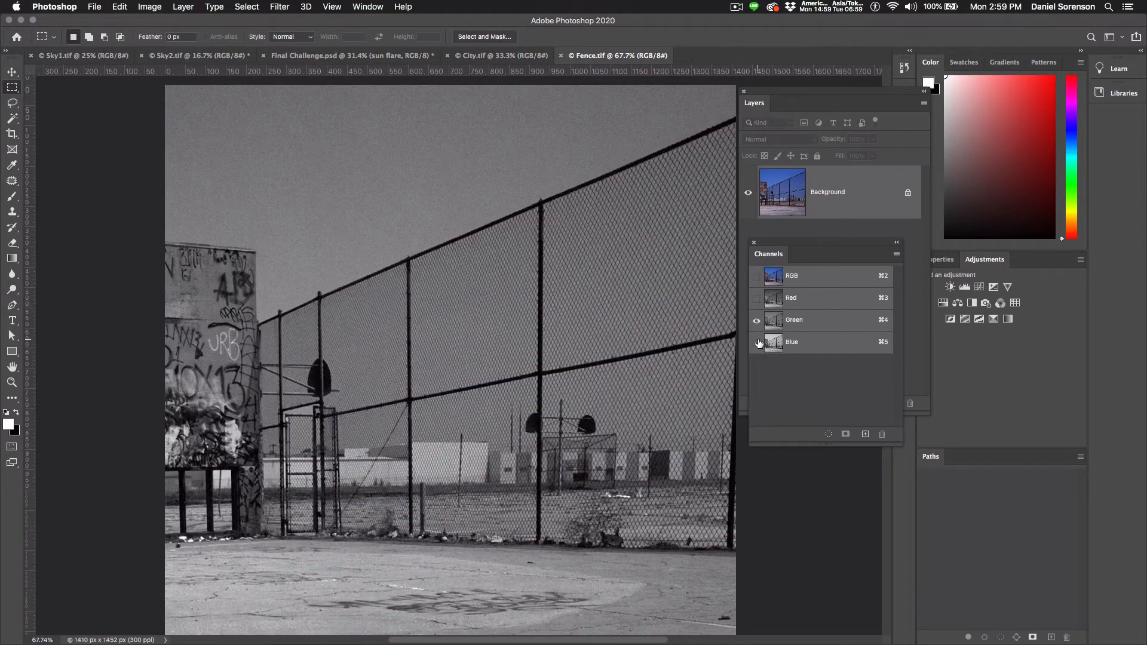
pyautogui.click(757, 299)
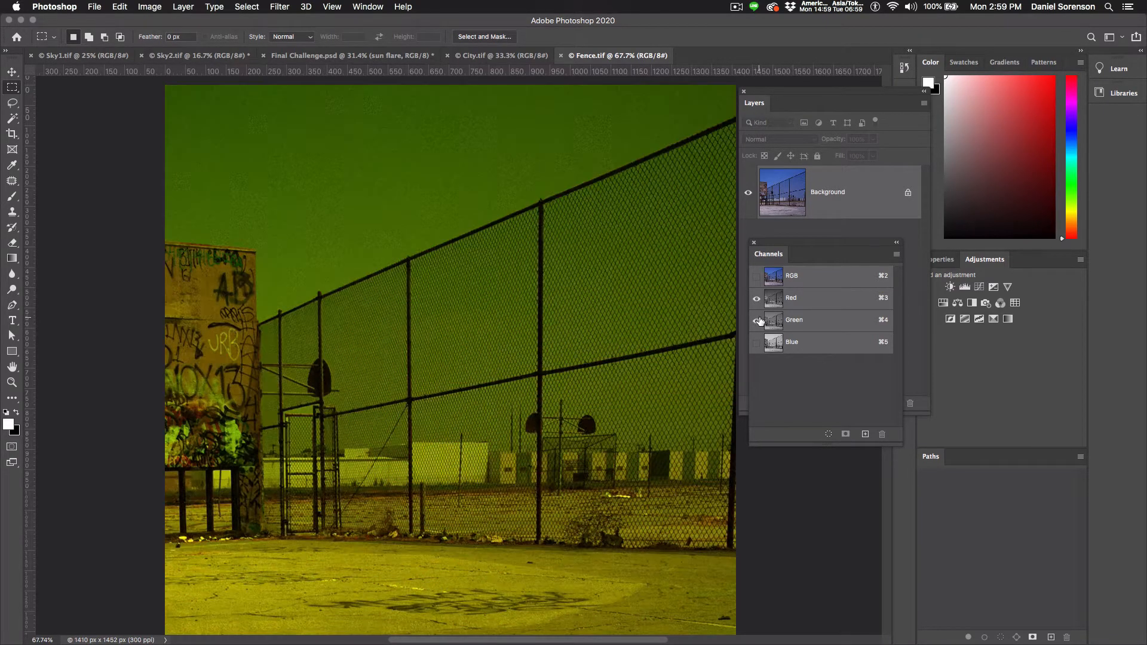
pyautogui.click(758, 321)
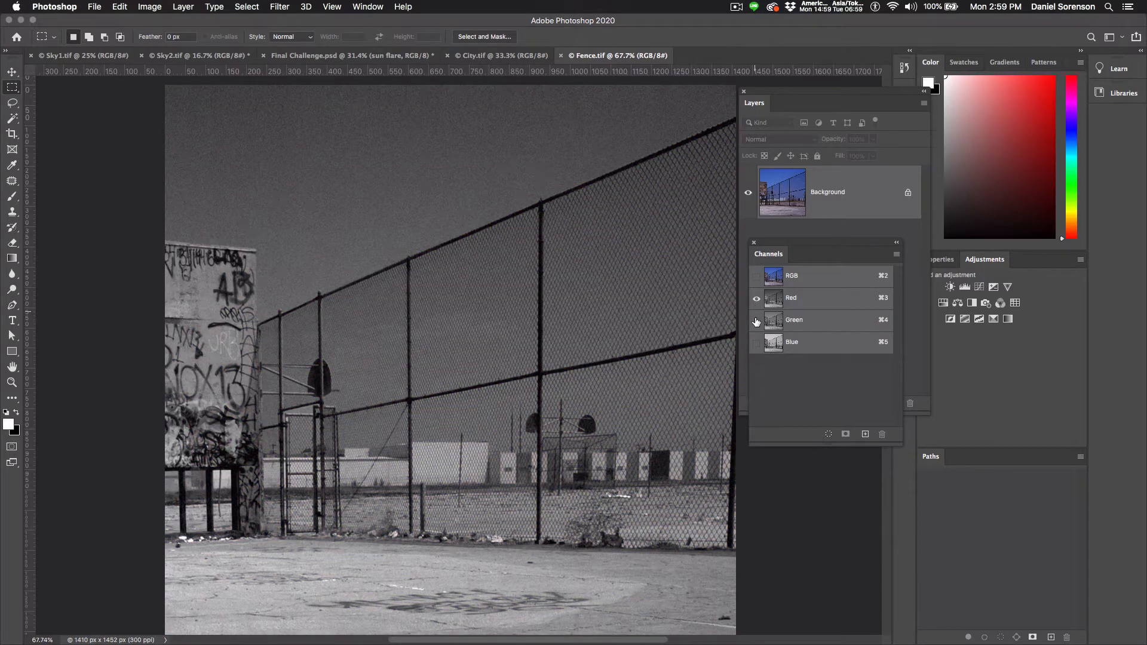
pyautogui.click(757, 321)
pyautogui.click(756, 342)
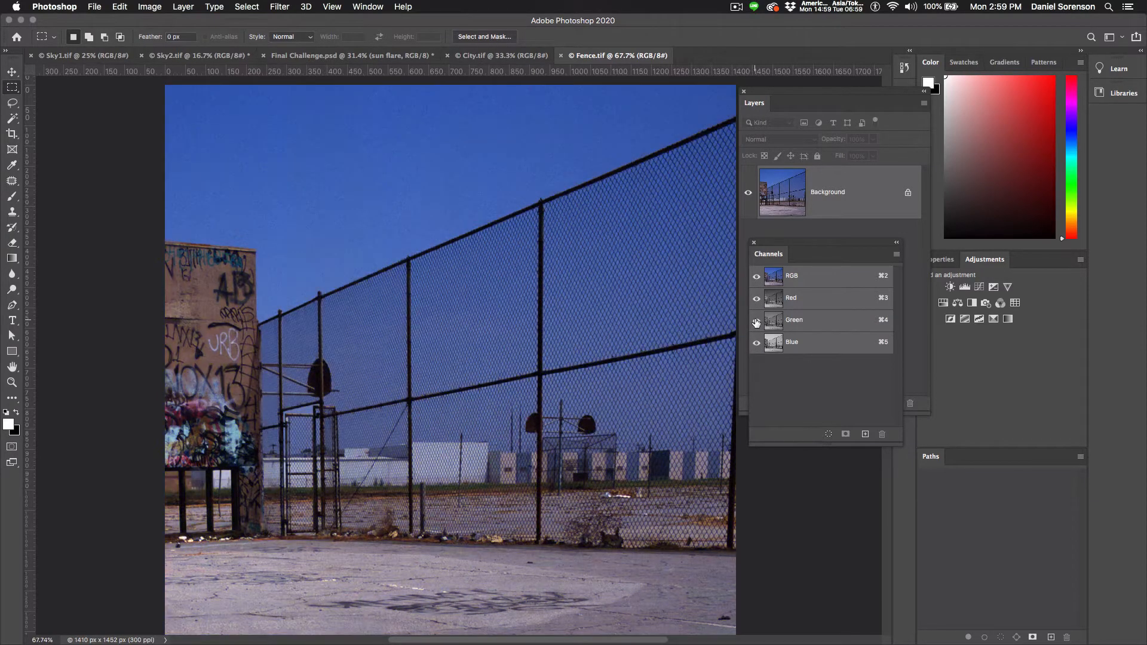
# Step: Duplicate the Blue channel and boost the copy's contrast with Levels, using input values 67, 0.91 and 167
pyautogui.click(801, 343)
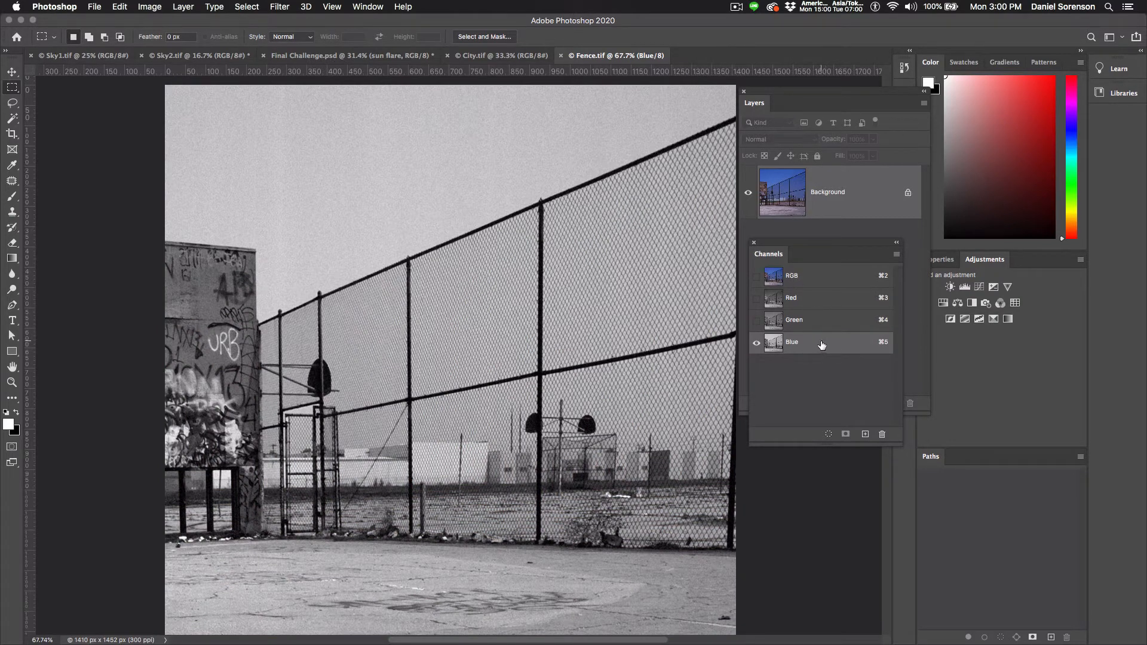
pyautogui.moveTo(827, 346); pyautogui.dragTo(866, 433)
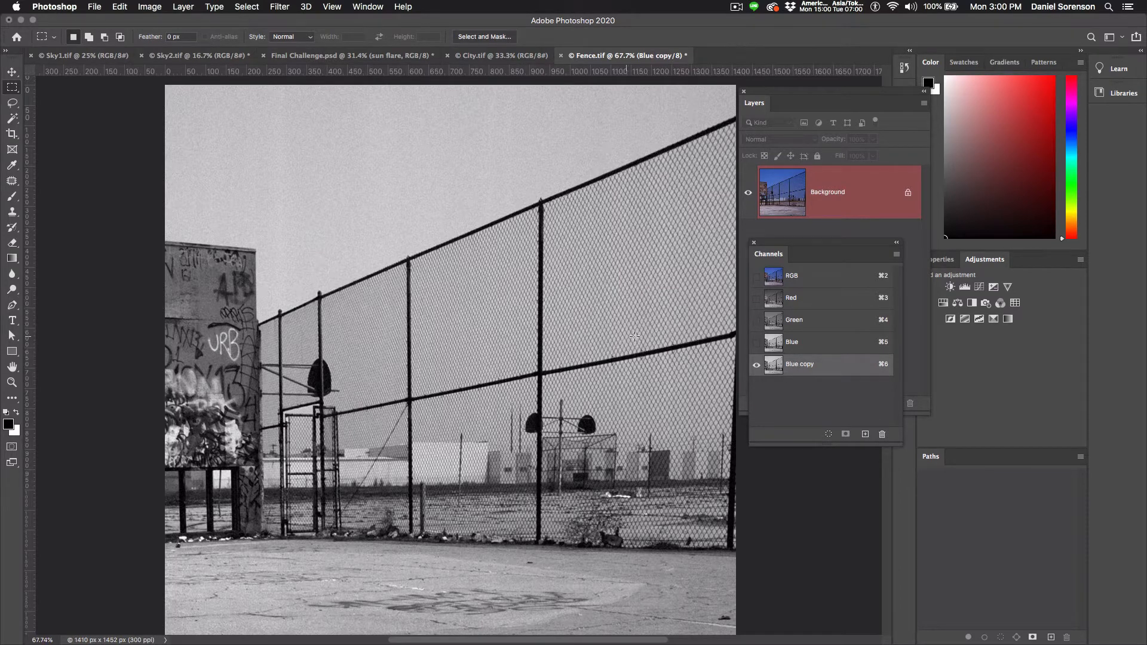
pyautogui.press('super+l')
pyautogui.moveTo(597, 134); pyautogui.dragTo(829, 117)
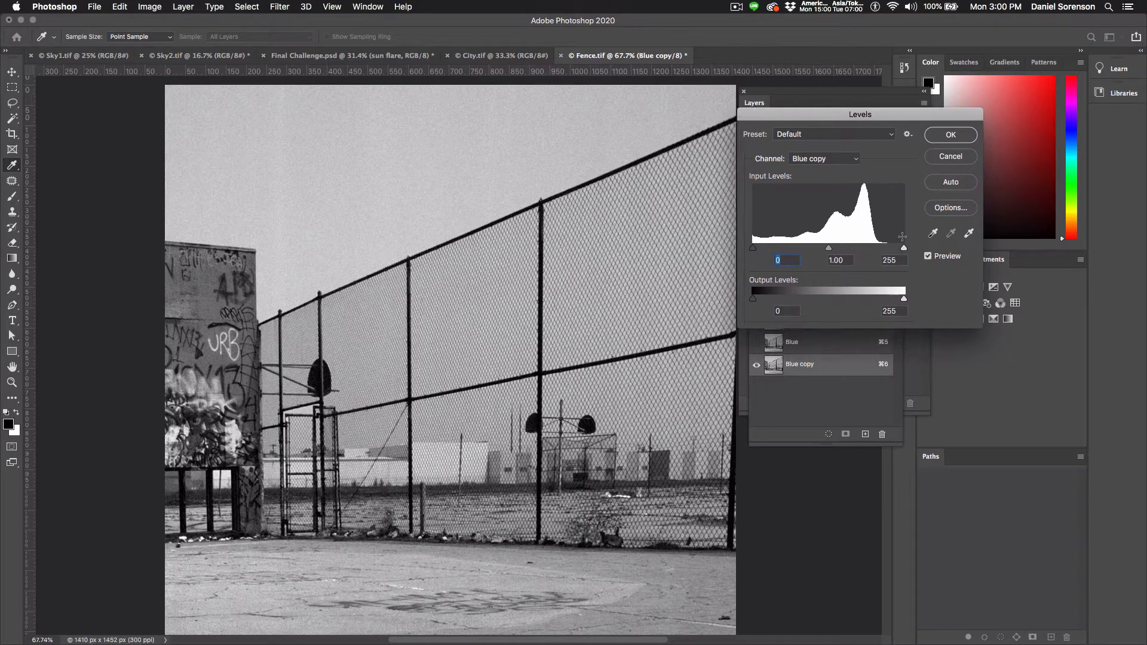
pyautogui.moveTo(904, 247); pyautogui.dragTo(861, 248)
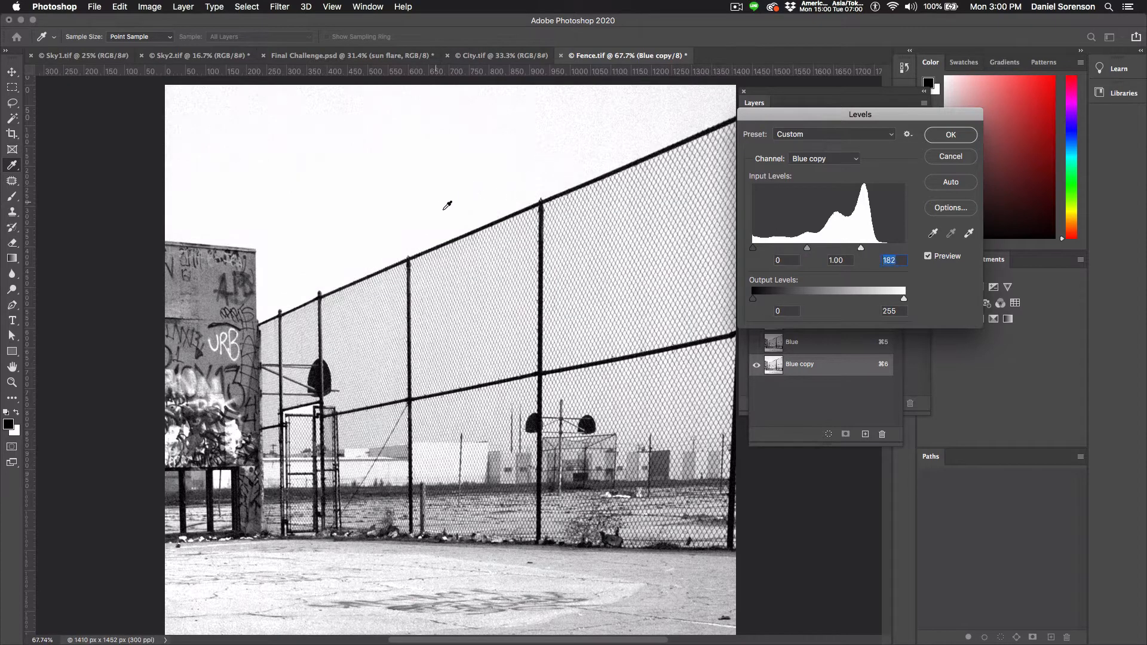
pyautogui.moveTo(755, 251); pyautogui.dragTo(774, 248)
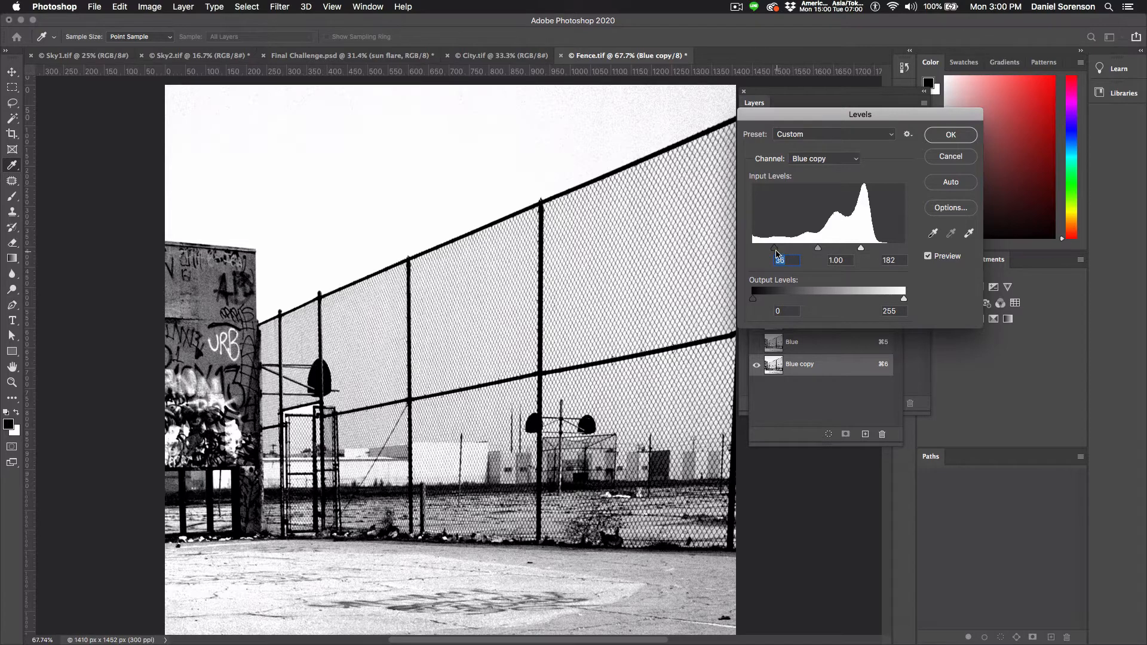
pyautogui.moveTo(775, 248); pyautogui.dragTo(825, 251)
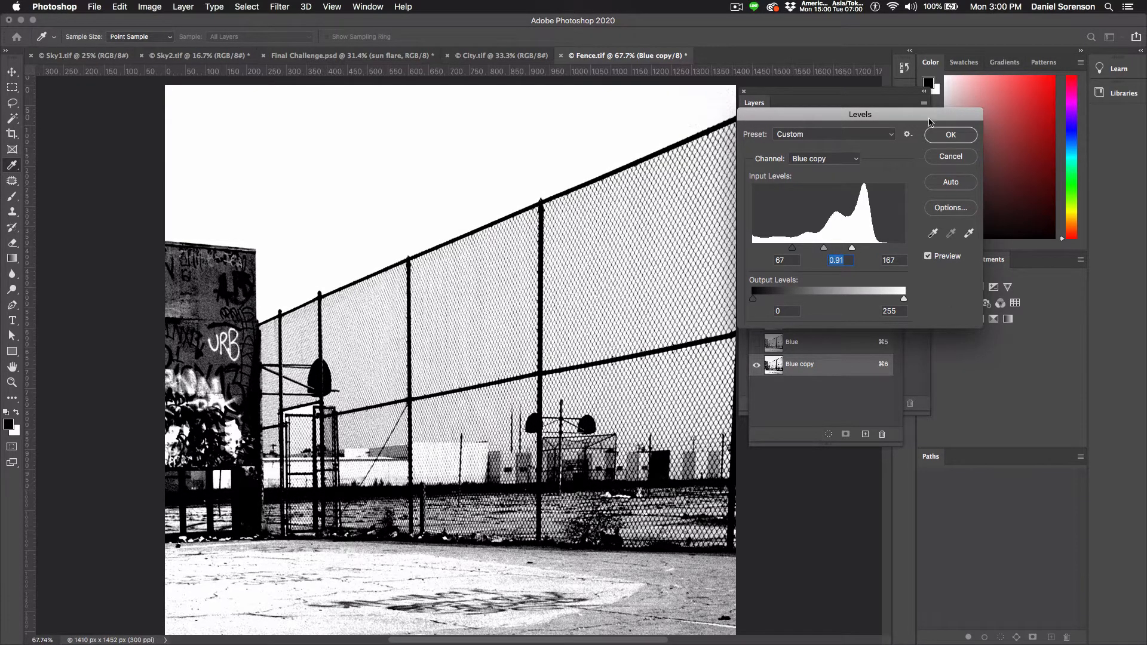
pyautogui.click(947, 138)
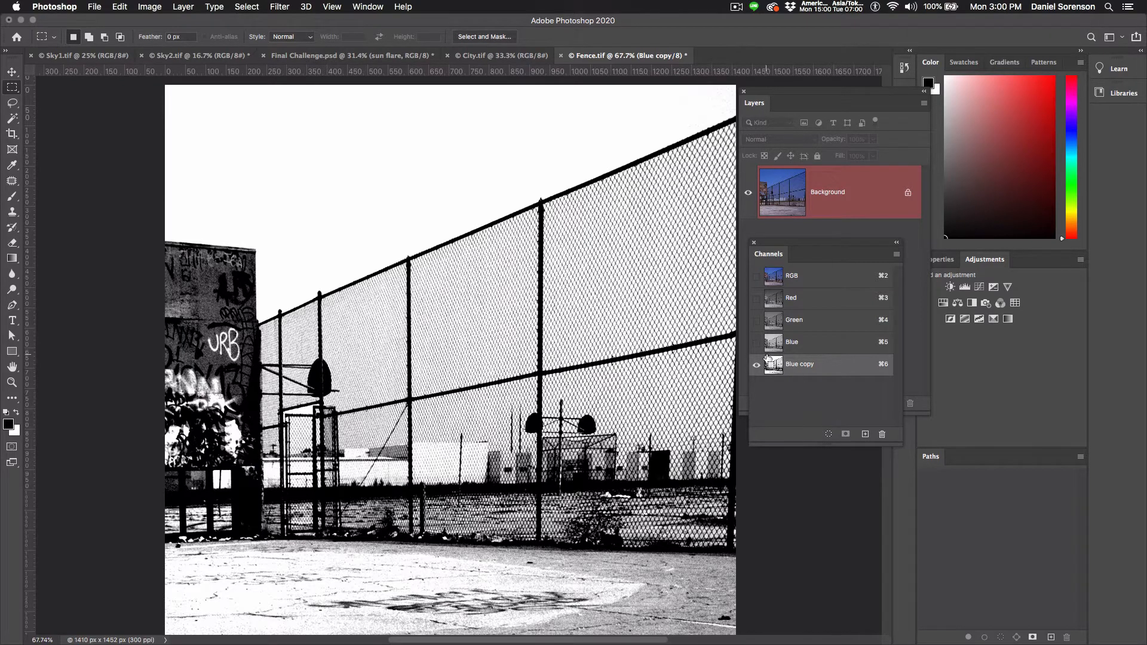
# Step: Load the Blue copy channel as a selection and invert it to select the dark fence and wall areas
pyautogui.moveTo(768, 361)
pyautogui.mouseDown()
pyautogui.moveTo(790, 355)
pyautogui.moveTo(774, 372)
pyautogui.mouseUp()
pyautogui.keyDown('super'); pyautogui.click(775, 371); pyautogui.keyUp('super')
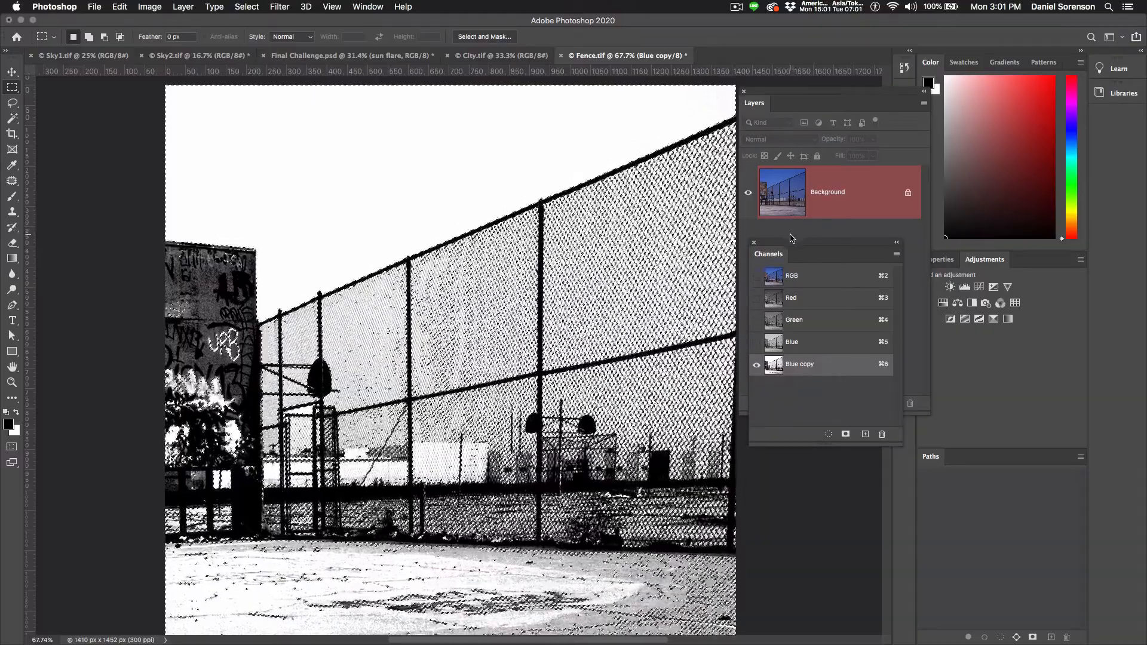
pyautogui.click(254, 9)
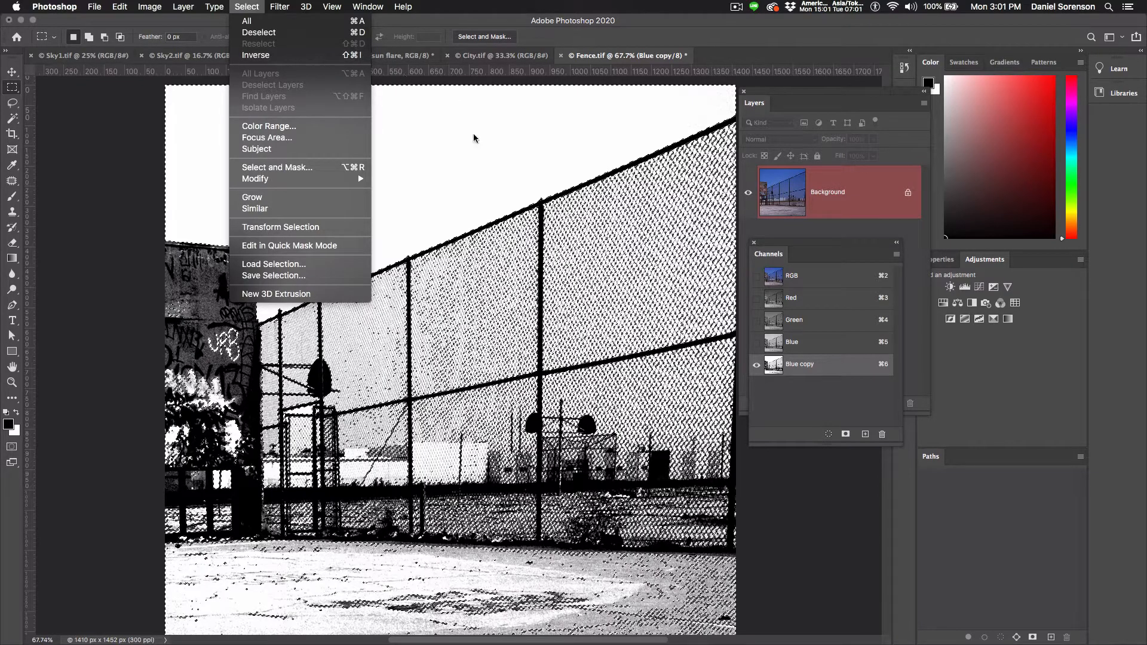
pyautogui.click(507, 132)
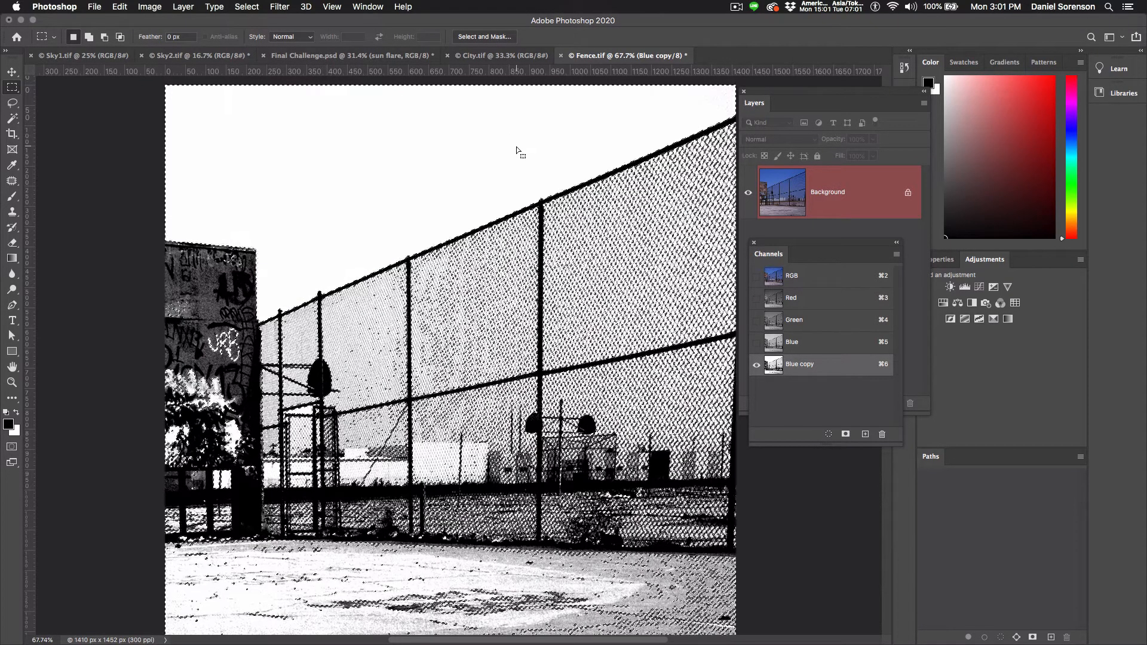
pyautogui.press('super+shift+i')
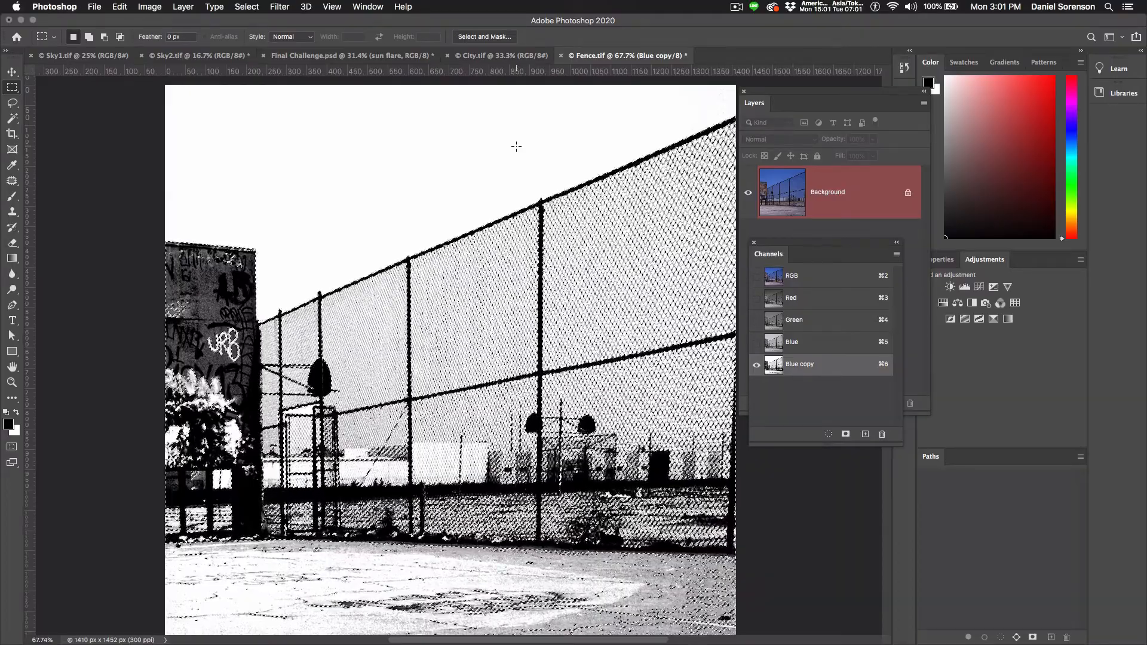
# Step: Return to the RGB composite, add a red (#eb1c1c) Solid Color fill layer masked by the selection, and hide the Background layer
pyautogui.press('x')
pyautogui.click(793, 281)
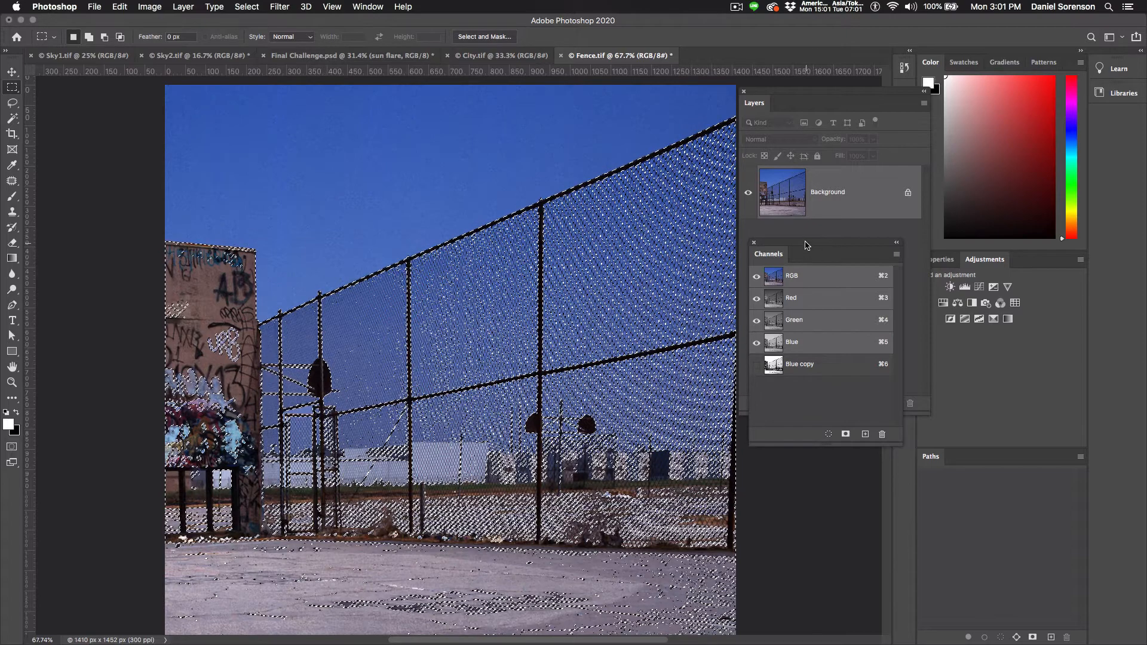
pyautogui.moveTo(805, 245); pyautogui.dragTo(824, 459)
pyautogui.click(863, 403)
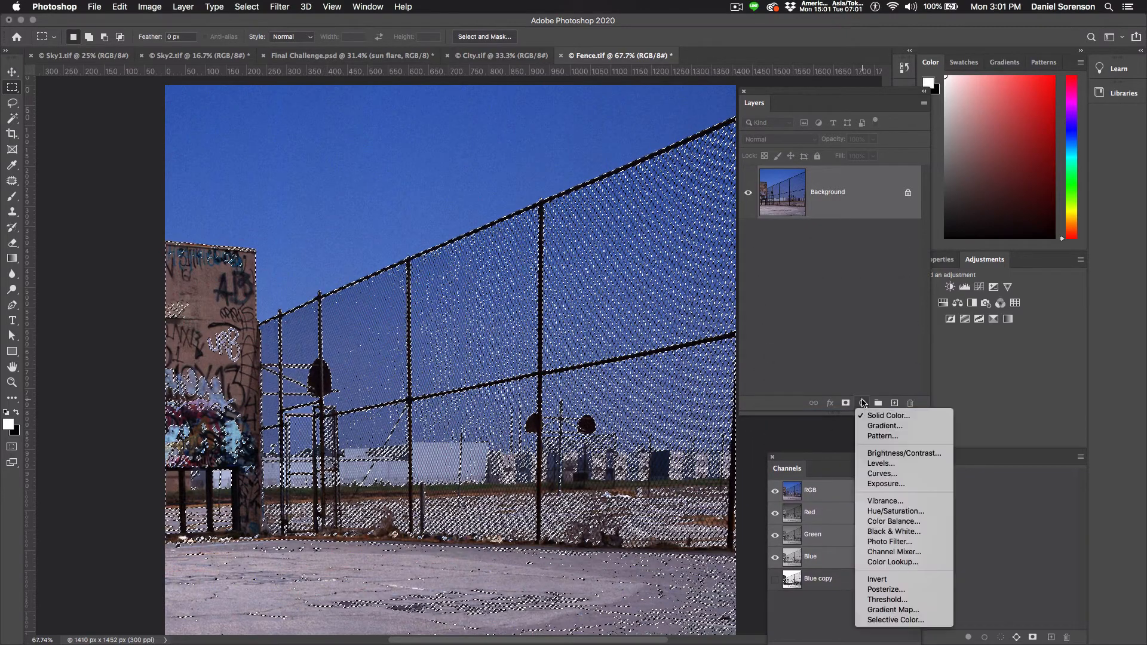
pyautogui.click(878, 418)
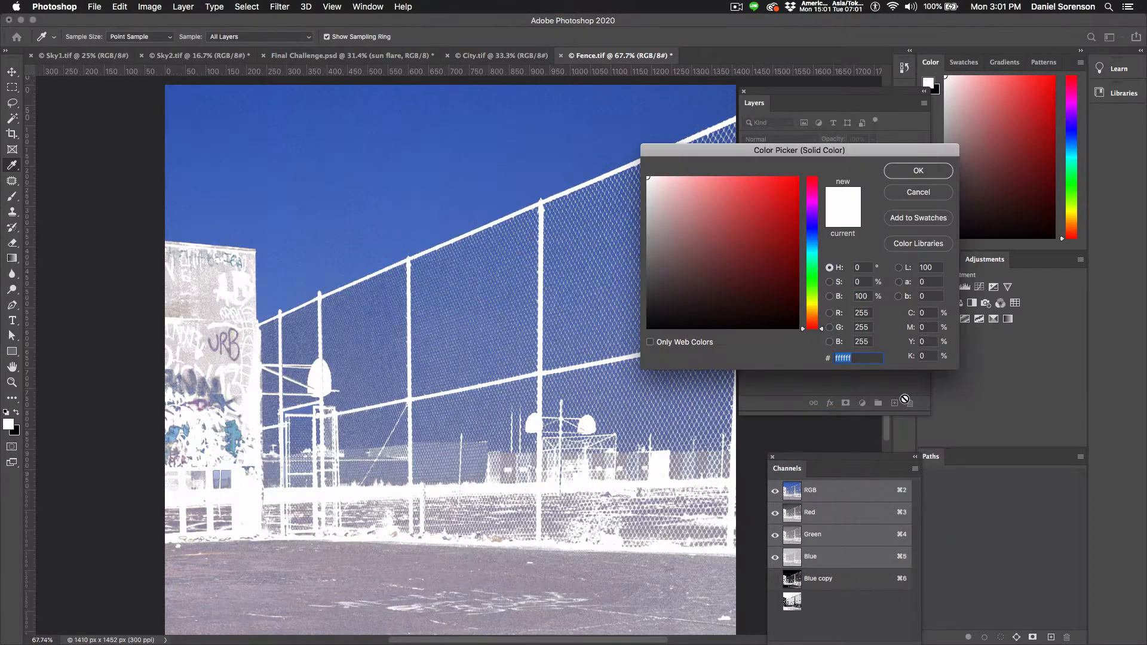
pyautogui.click(782, 188)
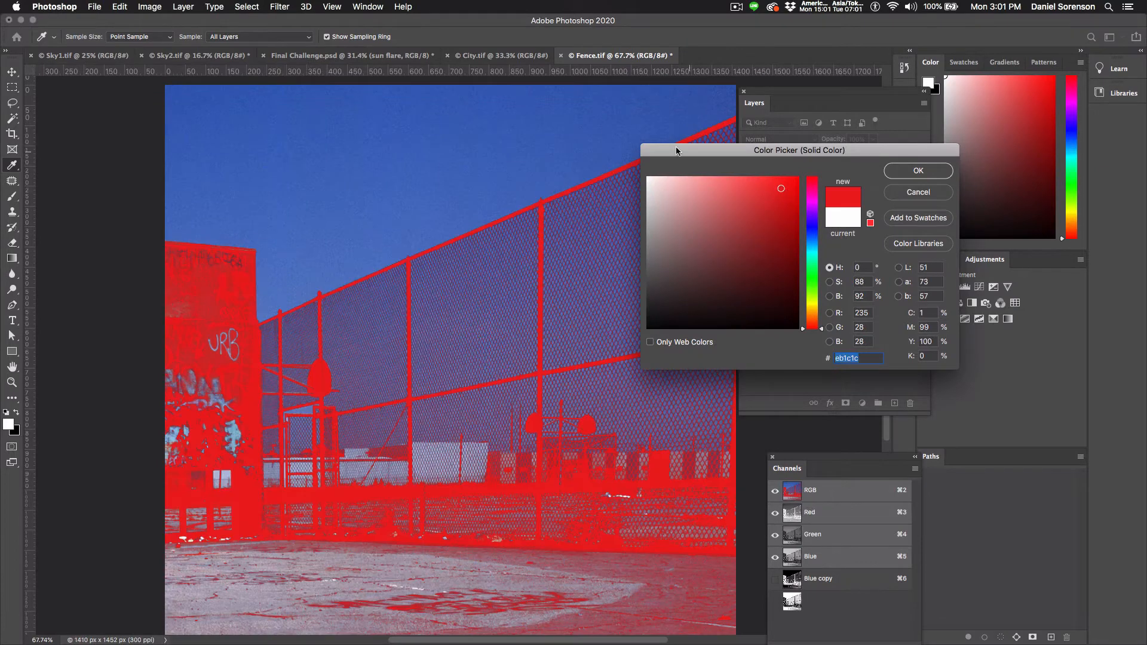
pyautogui.moveTo(695, 152); pyautogui.dragTo(805, 150)
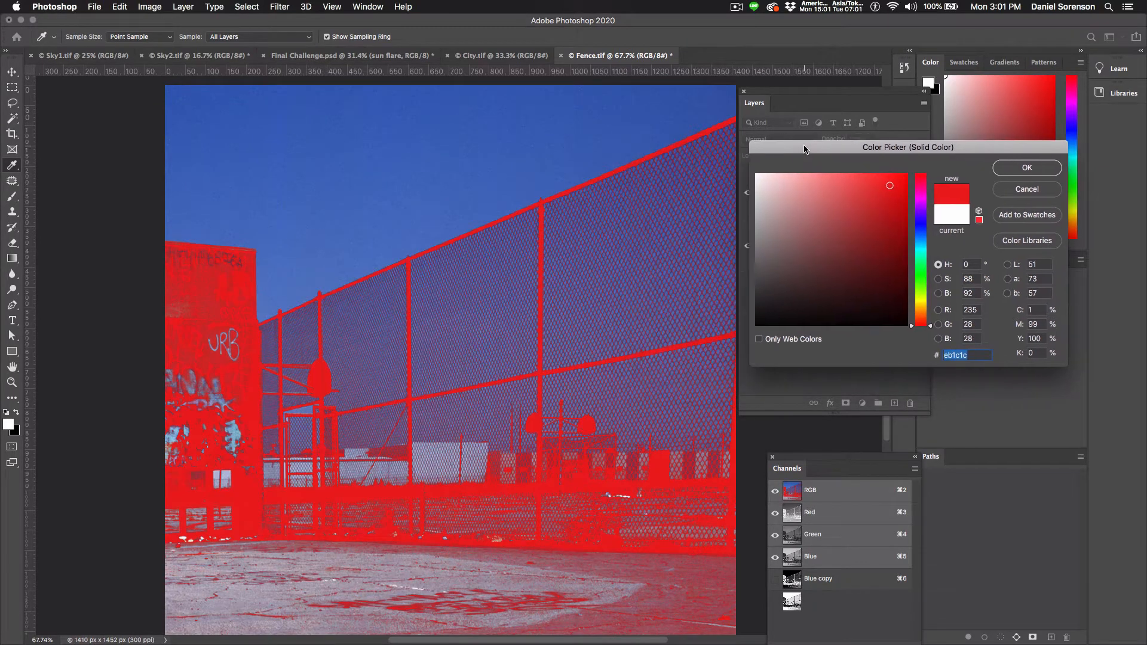
pyautogui.click(1028, 170)
pyautogui.click(748, 246)
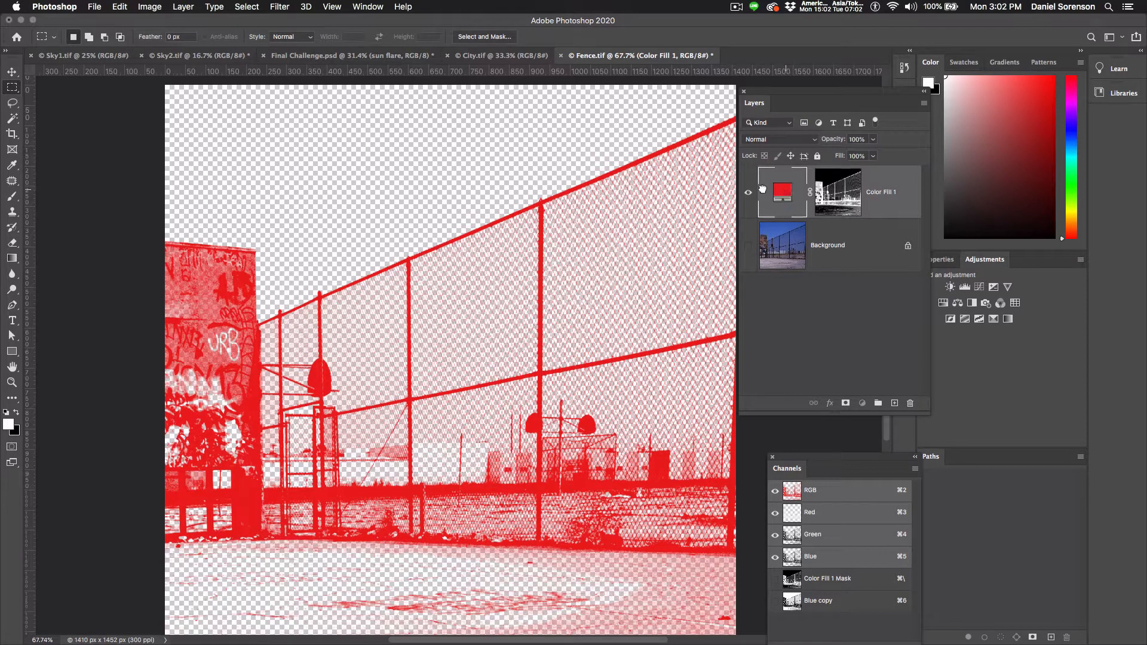
# Step: Copy the red fill layer with its mask into Final Challenge.psd and rename it "fence"
pyautogui.moveTo(788, 194); pyautogui.dragTo(415, 322)
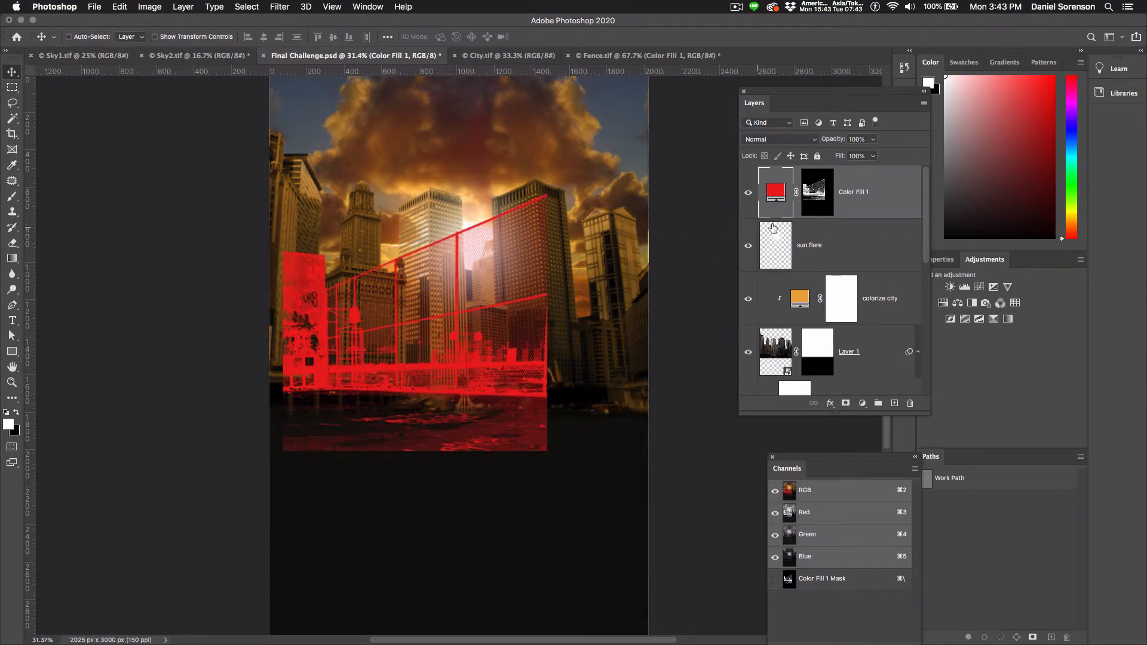
pyautogui.doubleClick(849, 193)
pyautogui.write('fence')
pyautogui.click(505, 329)
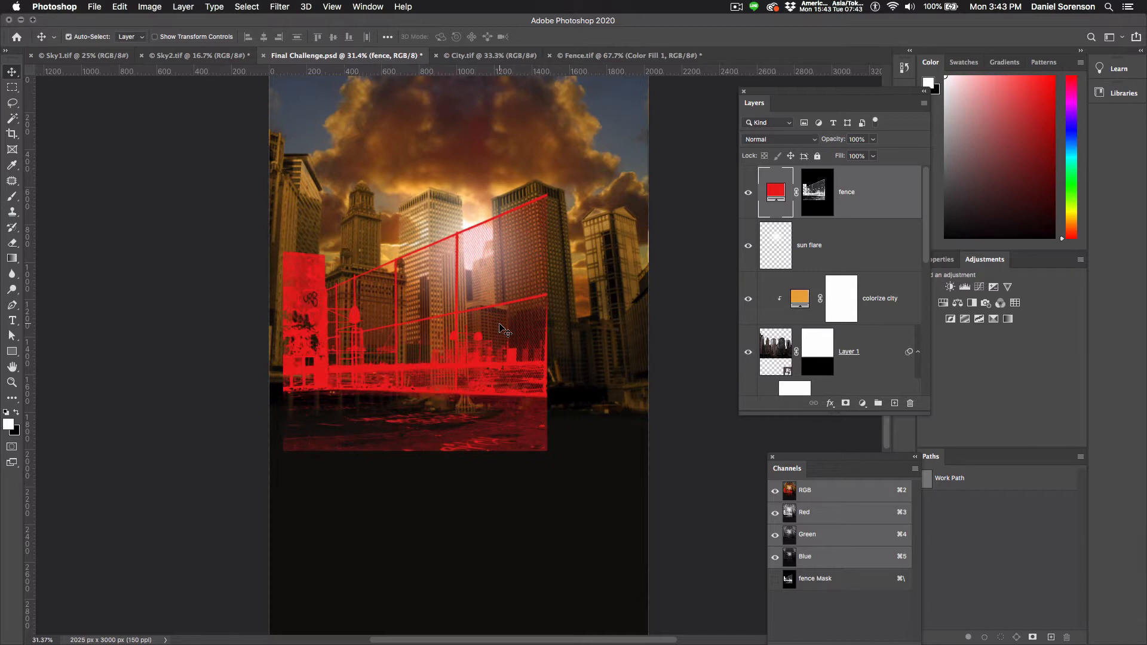
# Step: Flip the fence layer horizontally and scale it up to span the full canvas width across the lower part of the city
pyautogui.press('super+t')
pyautogui.rightClick(499, 328)
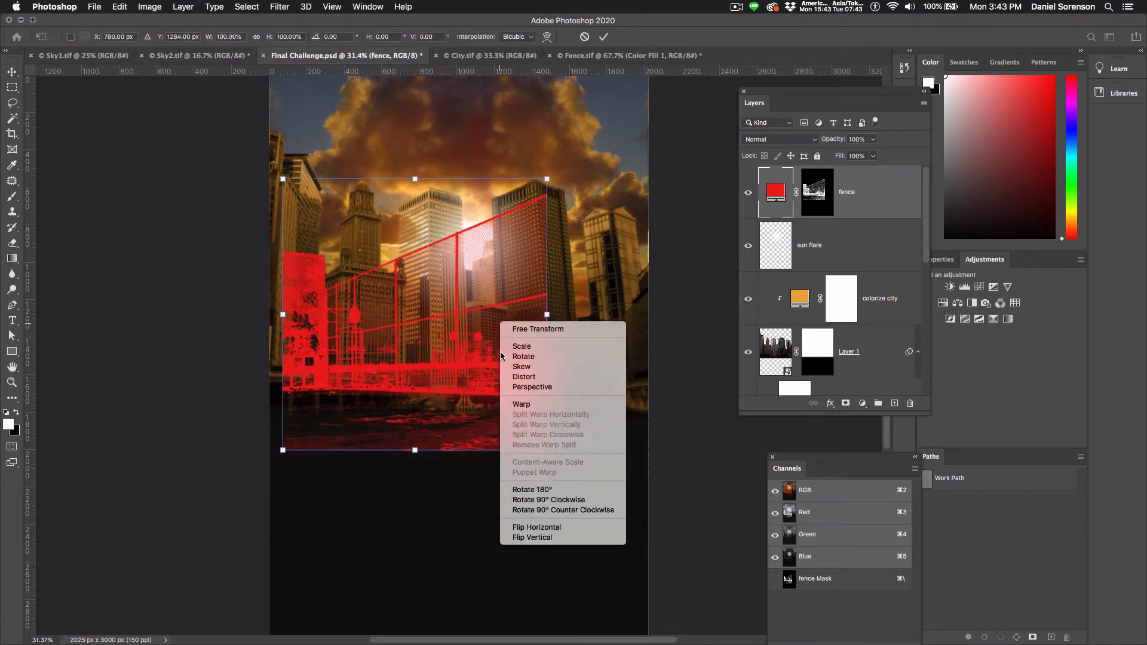
pyautogui.click(526, 527)
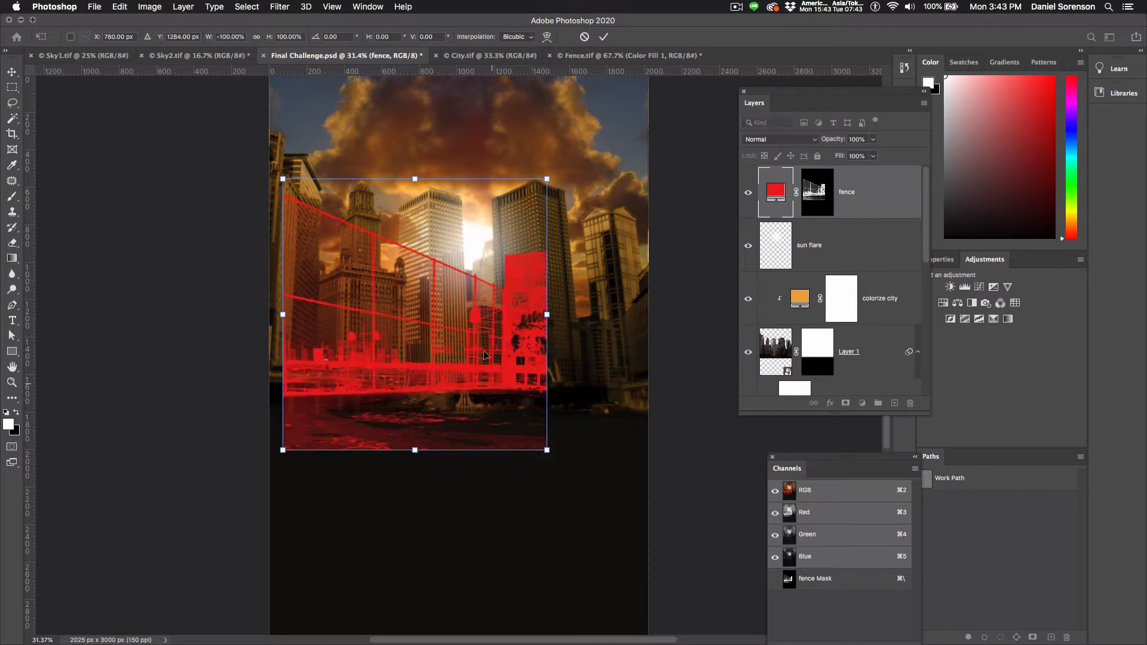
pyautogui.moveTo(483, 338); pyautogui.dragTo(471, 378)
pyautogui.moveTo(536, 490); pyautogui.dragTo(697, 548)
pyautogui.press('Return')
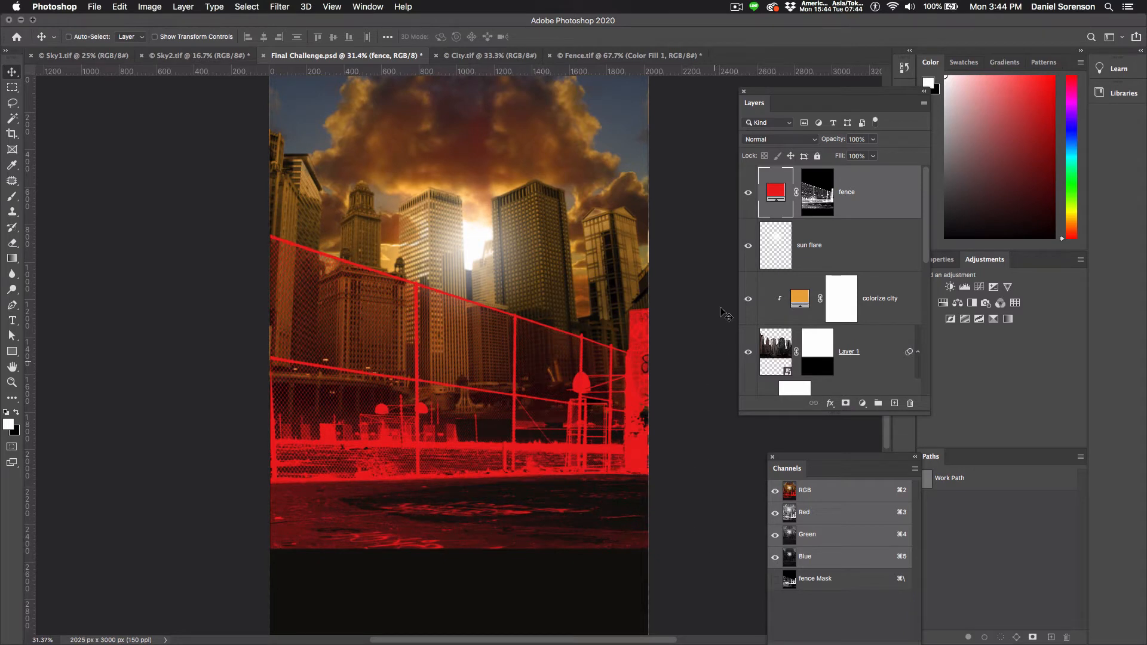
# Step: Recolor the fence fill to near-black #0e0a03 sampled from a dark building area and move the fence up slightly over the city
pyautogui.doubleClick(774, 193)
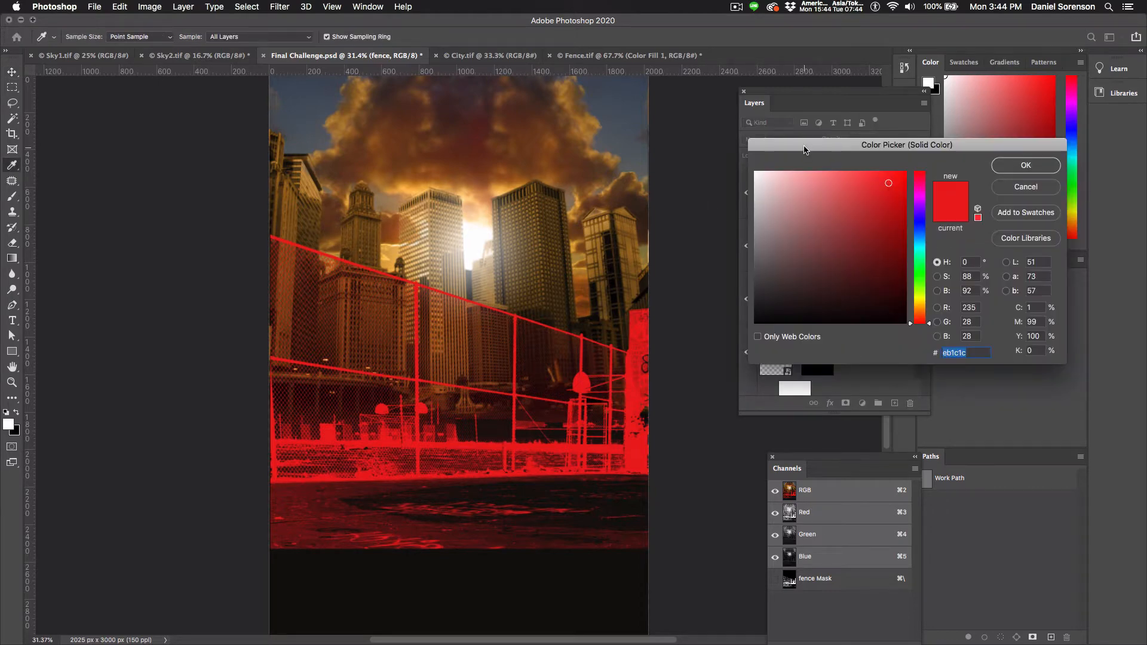
pyautogui.moveTo(806, 149); pyautogui.dragTo(741, 196)
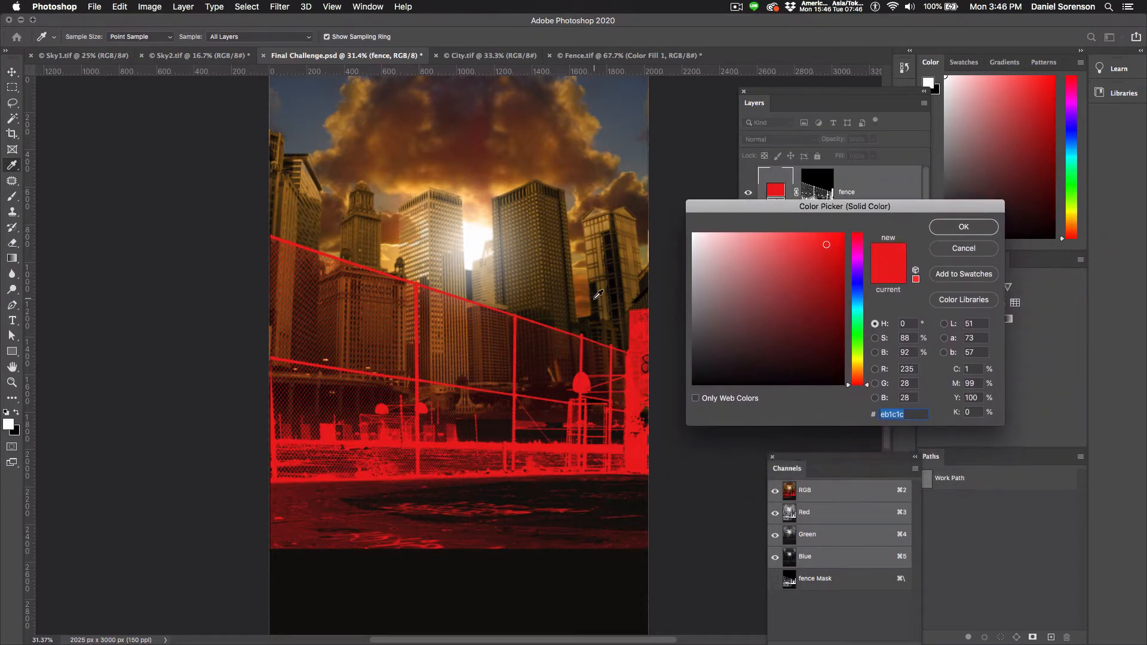
pyautogui.click(593, 302)
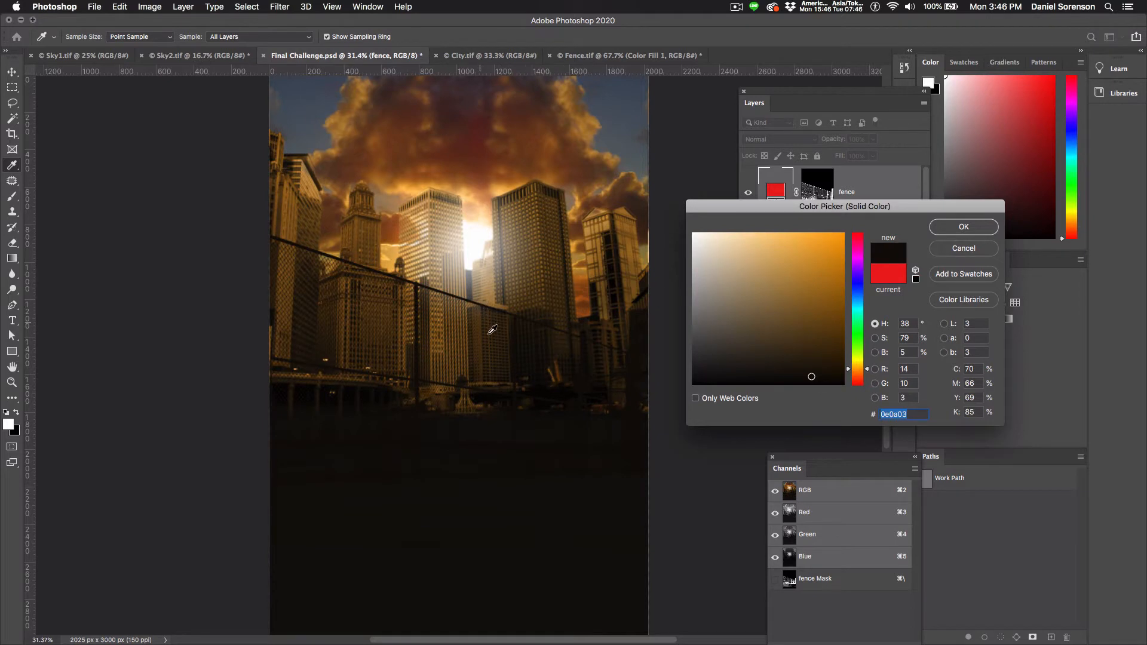
pyautogui.click(959, 228)
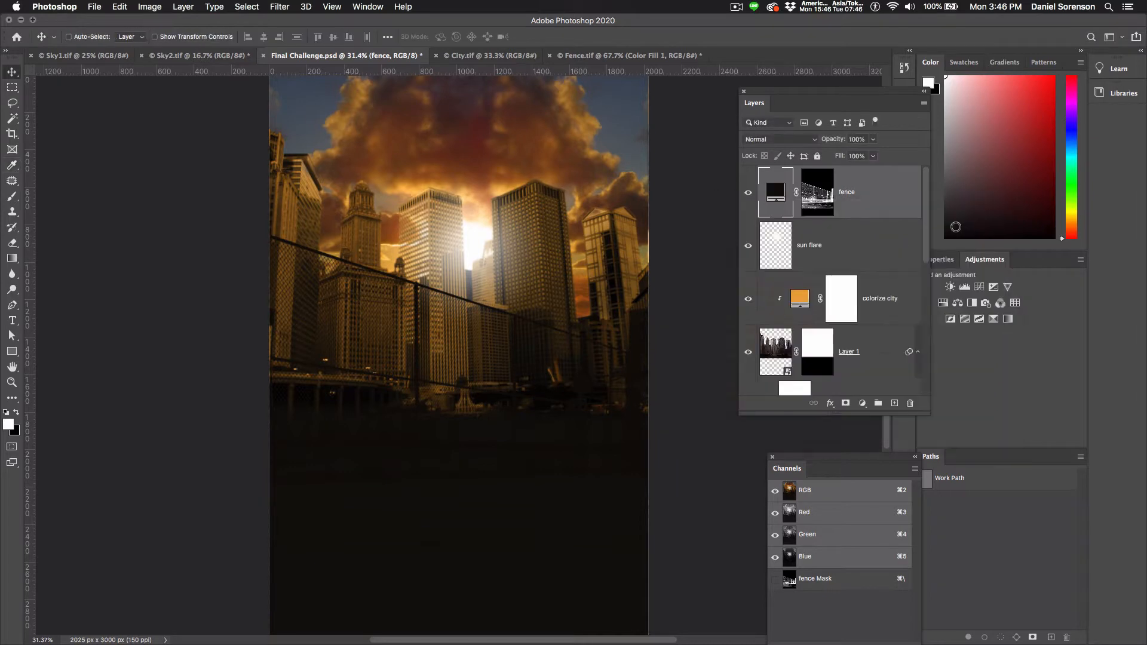
pyautogui.moveTo(475, 369); pyautogui.dragTo(469, 322)
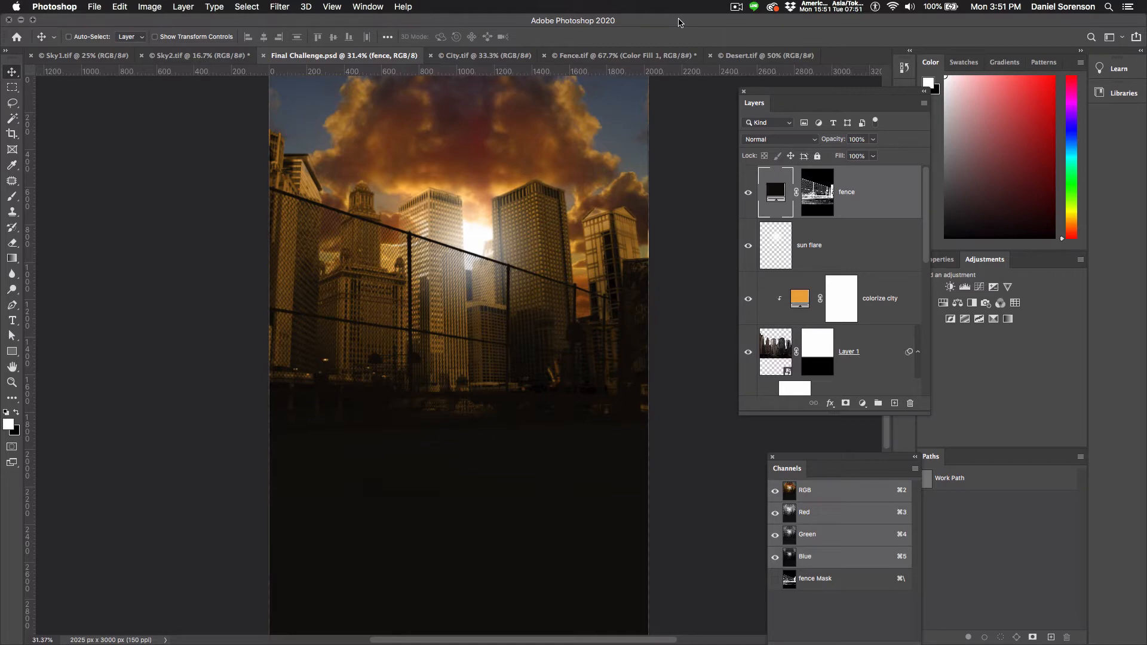
# Step: In Desert.tif, lasso the foreground terrain along the ridge line and around the lower image edges
pyautogui.click(729, 55)
pyautogui.click(11, 103)
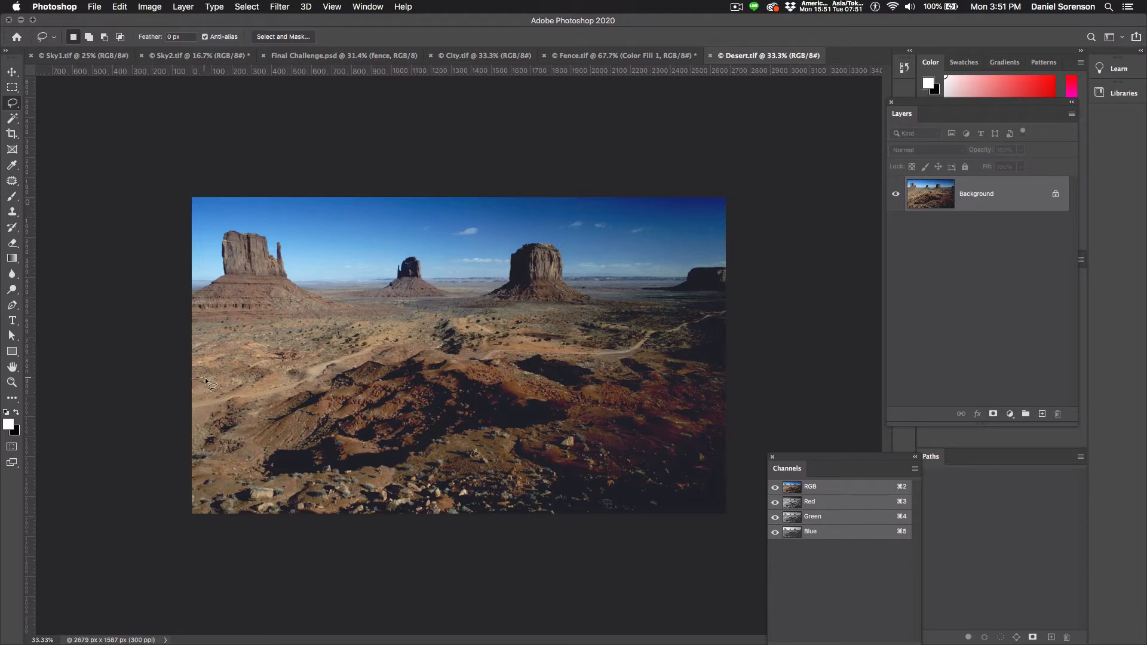
pyautogui.moveTo(250, 380)
pyautogui.mouseDown()
pyautogui.moveTo(301, 382)
pyautogui.moveTo(437, 349)
pyautogui.moveTo(511, 365)
pyautogui.moveTo(579, 359)
pyautogui.mouseUp()
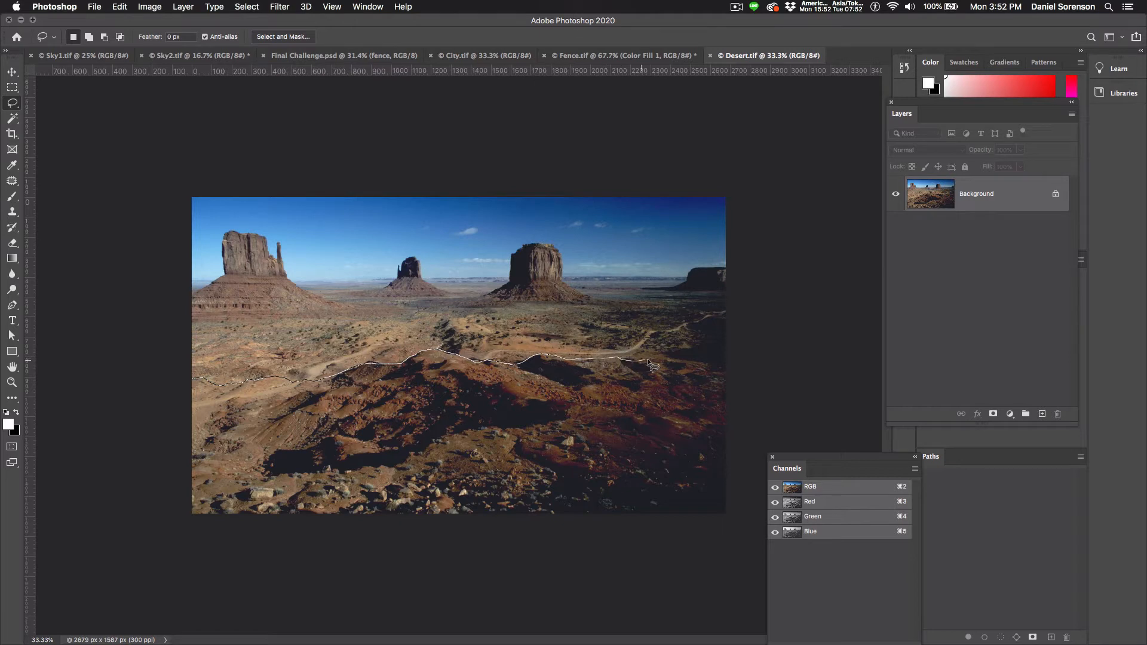
pyautogui.moveTo(702, 366)
pyautogui.mouseDown()
pyautogui.moveTo(762, 374)
pyautogui.moveTo(743, 540)
pyautogui.moveTo(489, 578)
pyautogui.moveTo(67, 582)
pyautogui.mouseUp()
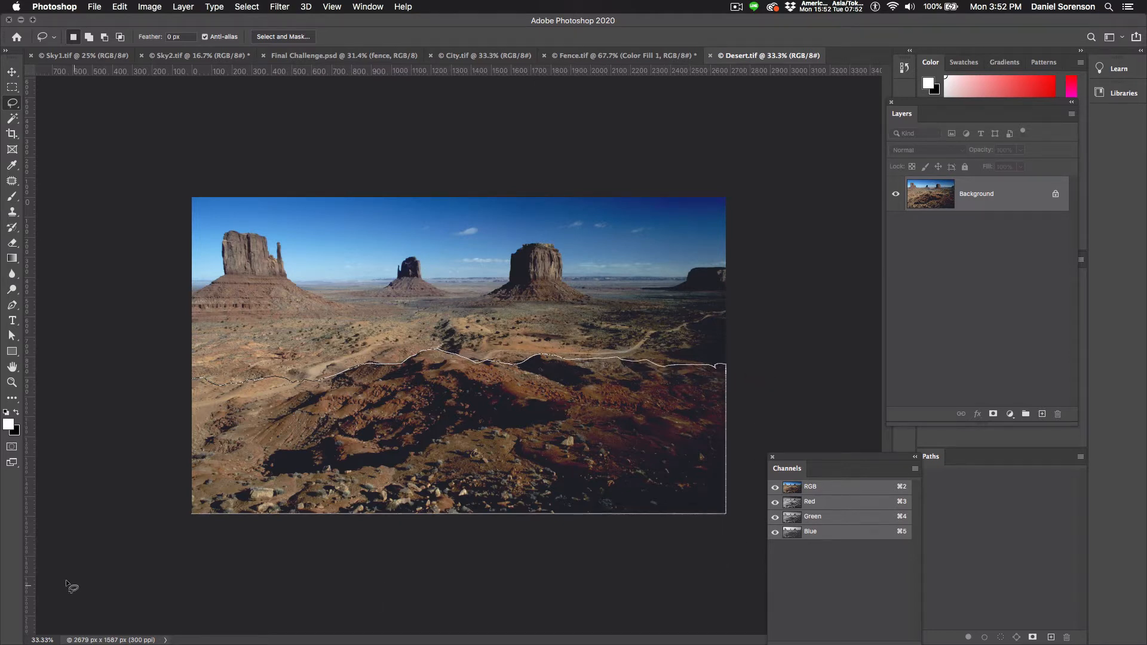
pyautogui.moveTo(87, 489); pyautogui.dragTo(85, 479)
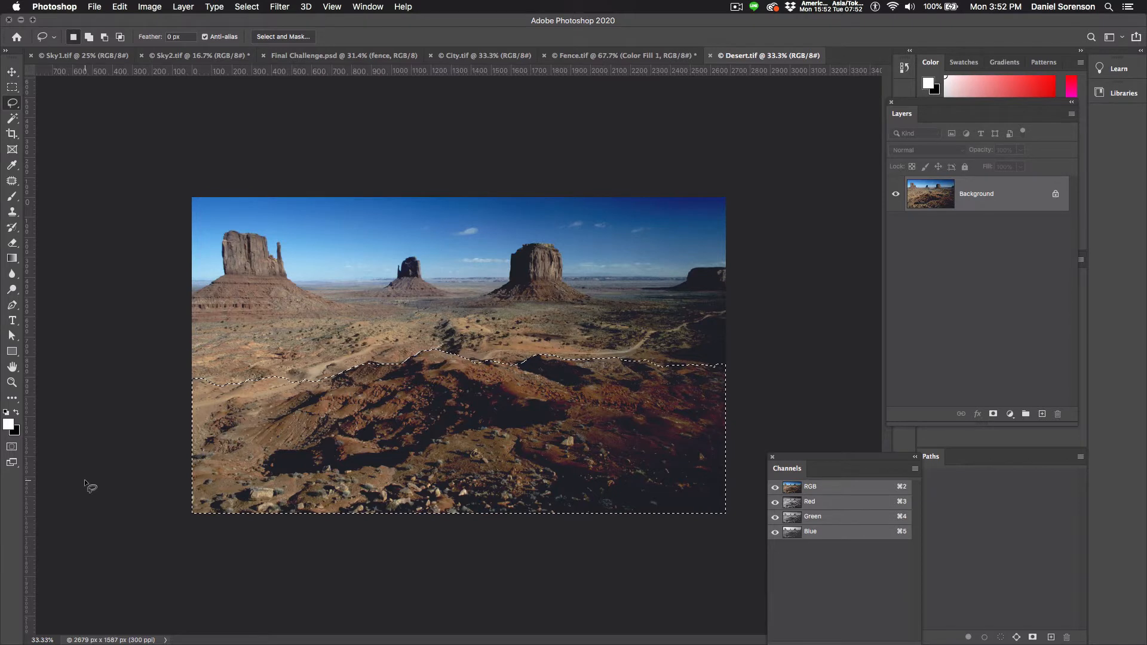
# Step: Convert the Background into a layer named "desert" and mask it with the foreground selection
pyautogui.doubleClick(967, 196)
pyautogui.write('d')
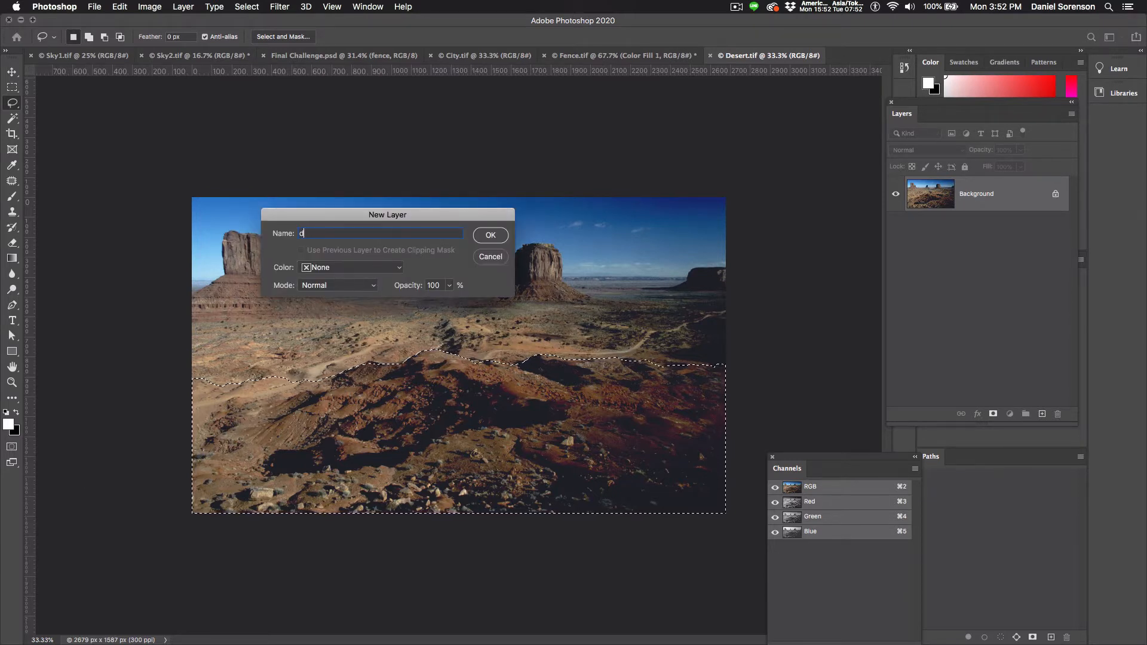
pyautogui.write('esert')
pyautogui.press('Return')
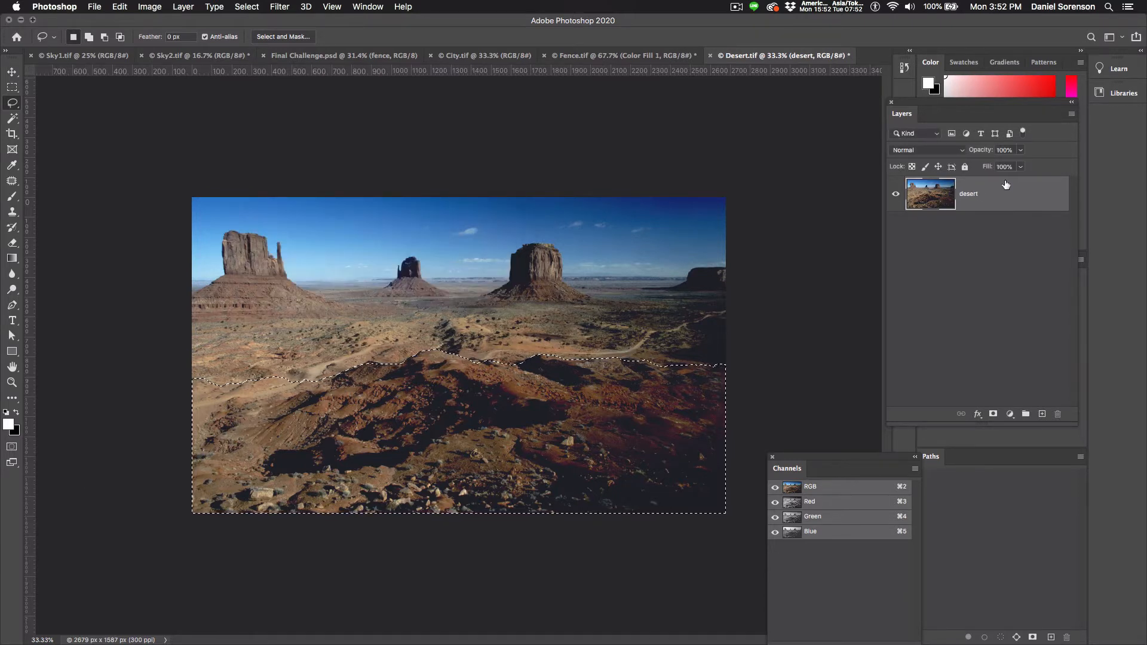
pyautogui.click(993, 414)
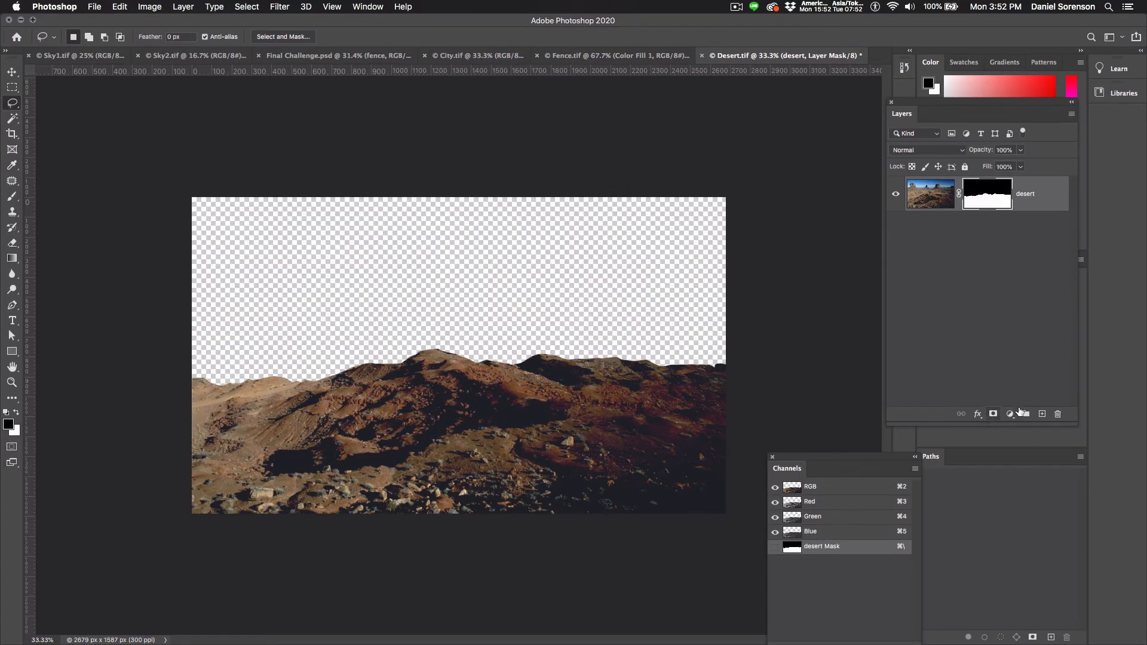
# Step: Compare the desert's Red, Green and Blue channels in different visibility combinations for contrast, finishing with only Red visible
pyautogui.moveTo(823, 463); pyautogui.dragTo(818, 267)
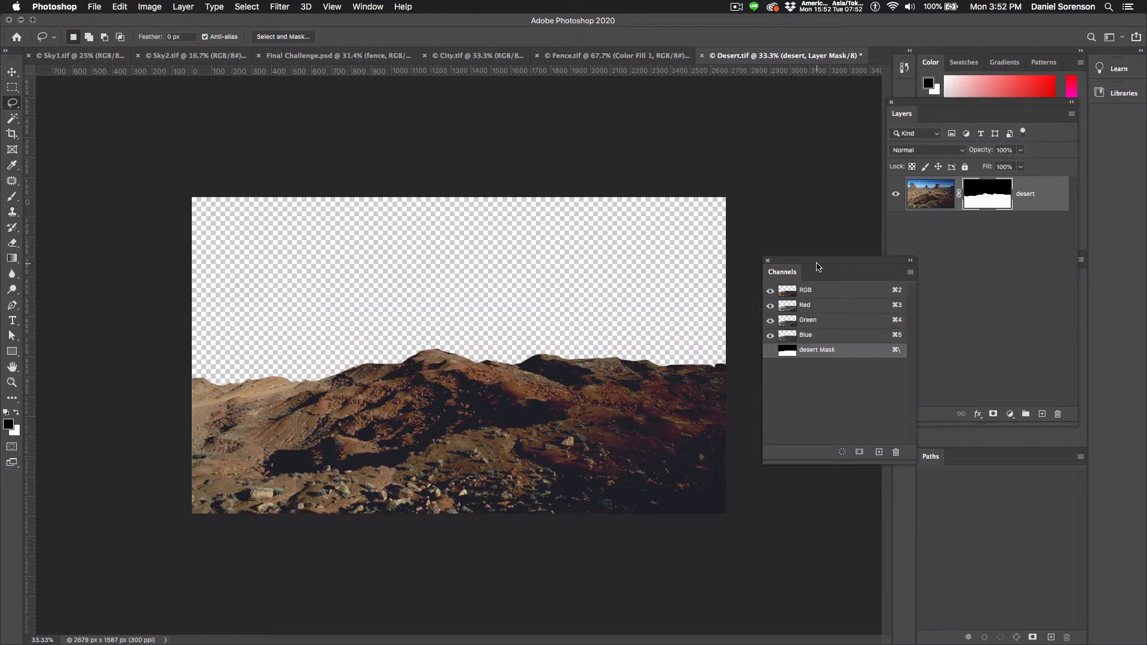
pyautogui.click(825, 307)
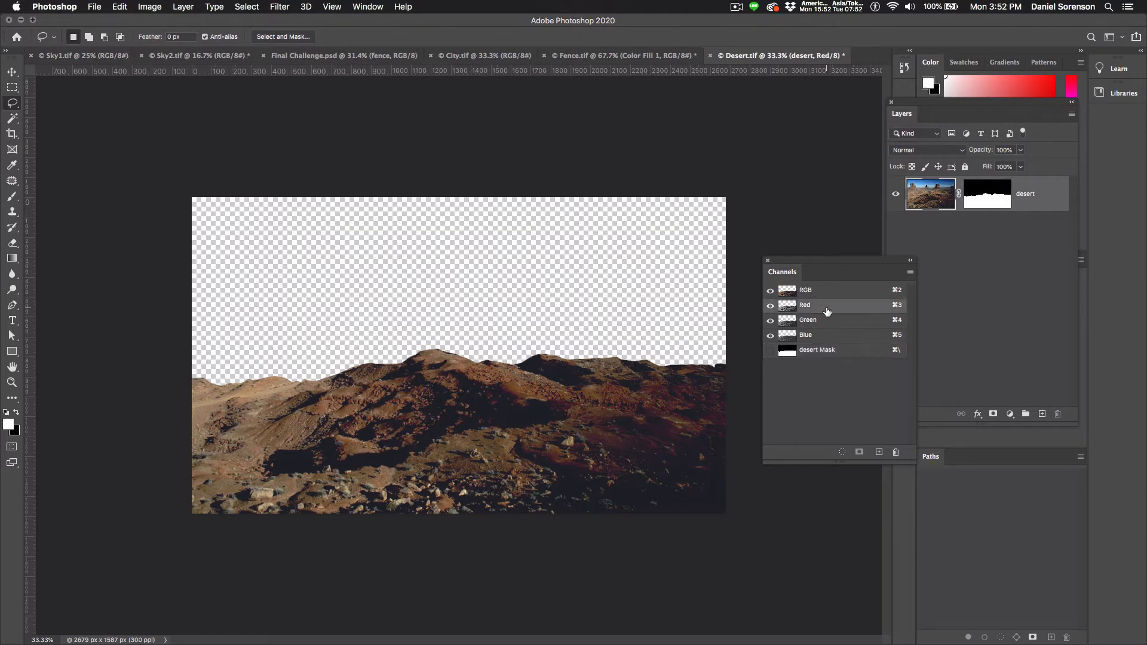
pyautogui.click(769, 305)
pyautogui.click(770, 335)
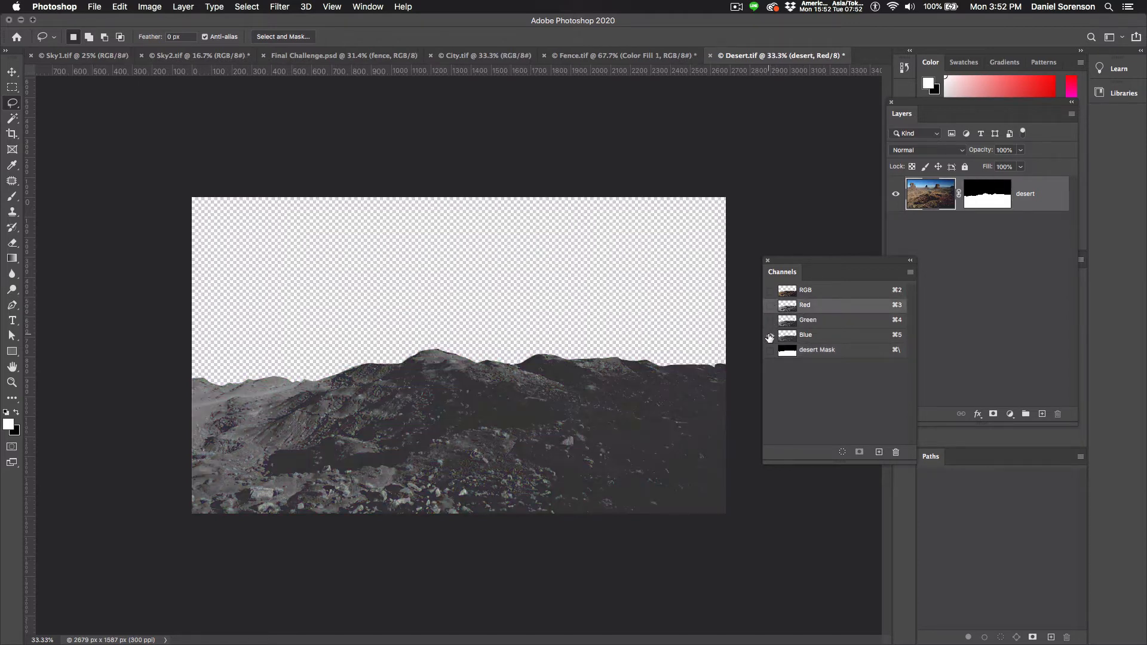
pyautogui.click(770, 321)
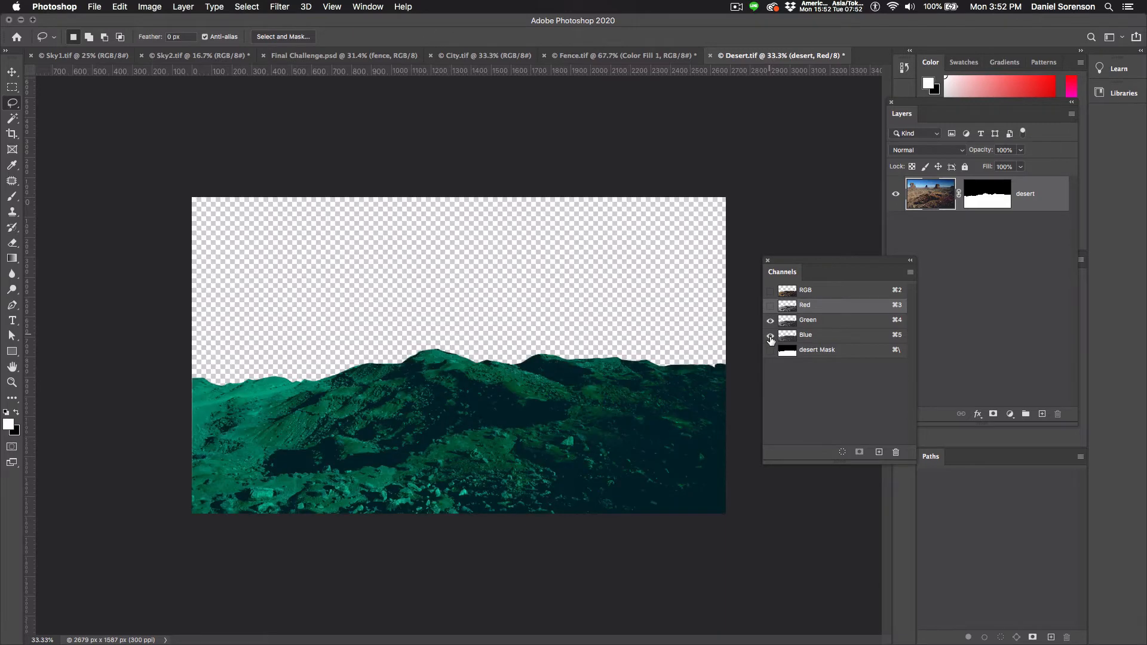
pyautogui.click(770, 335)
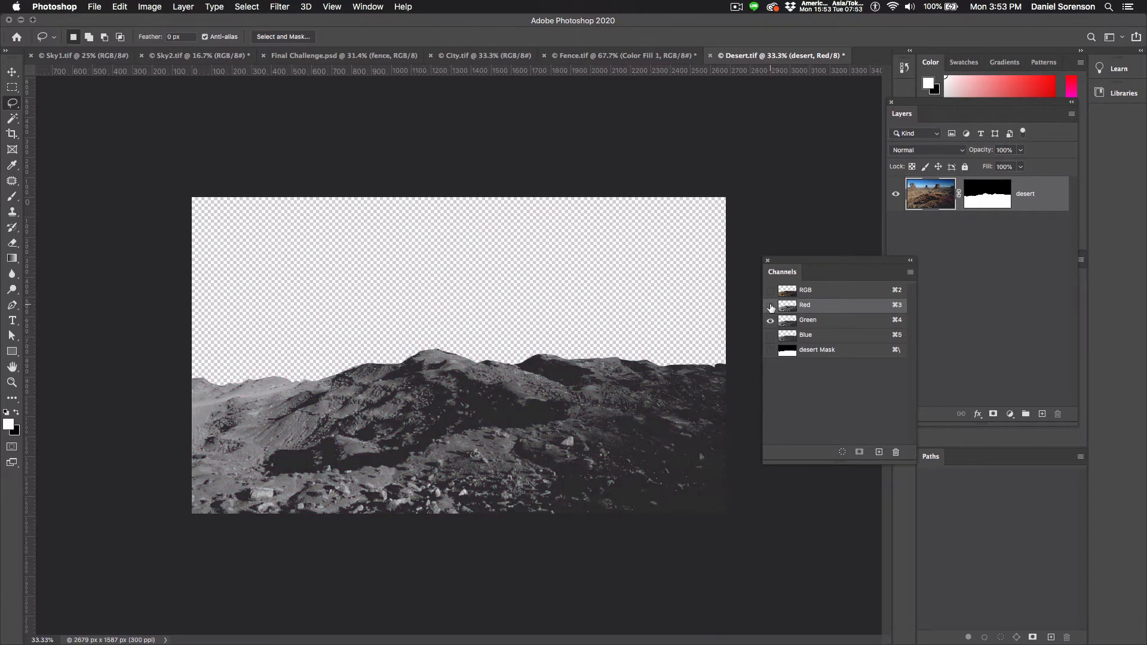
pyautogui.click(770, 306)
pyautogui.click(770, 321)
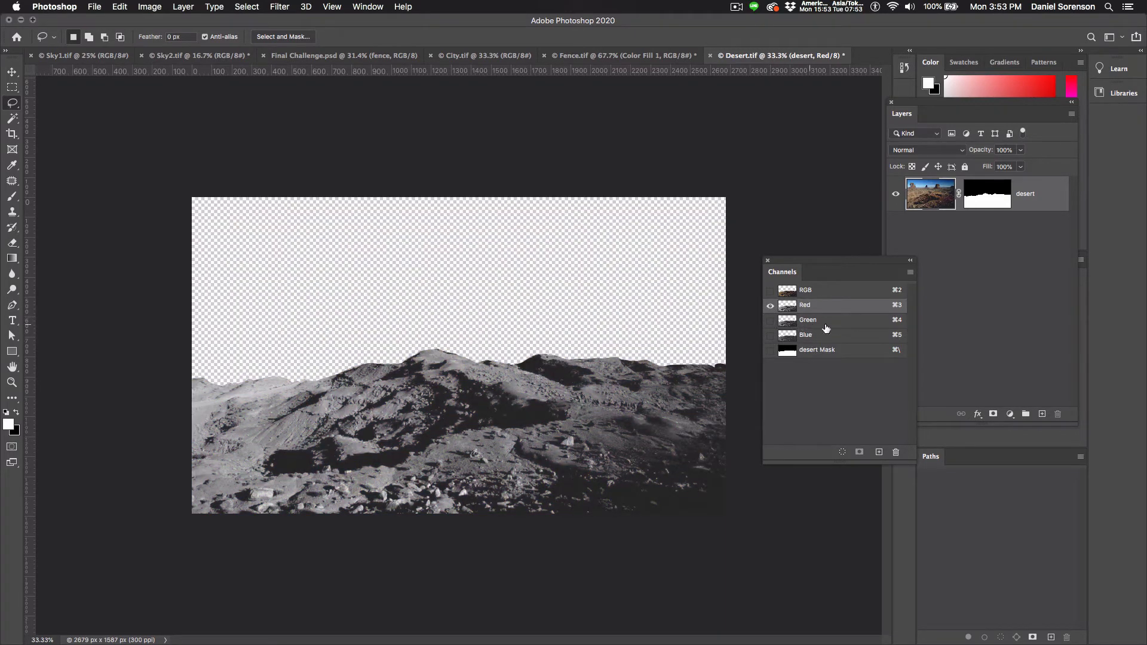
# Step: Duplicate the Red channel and boost the copy's contrast with Levels, using input values 29, 1.00 and 179
pyautogui.moveTo(820, 309); pyautogui.dragTo(879, 453)
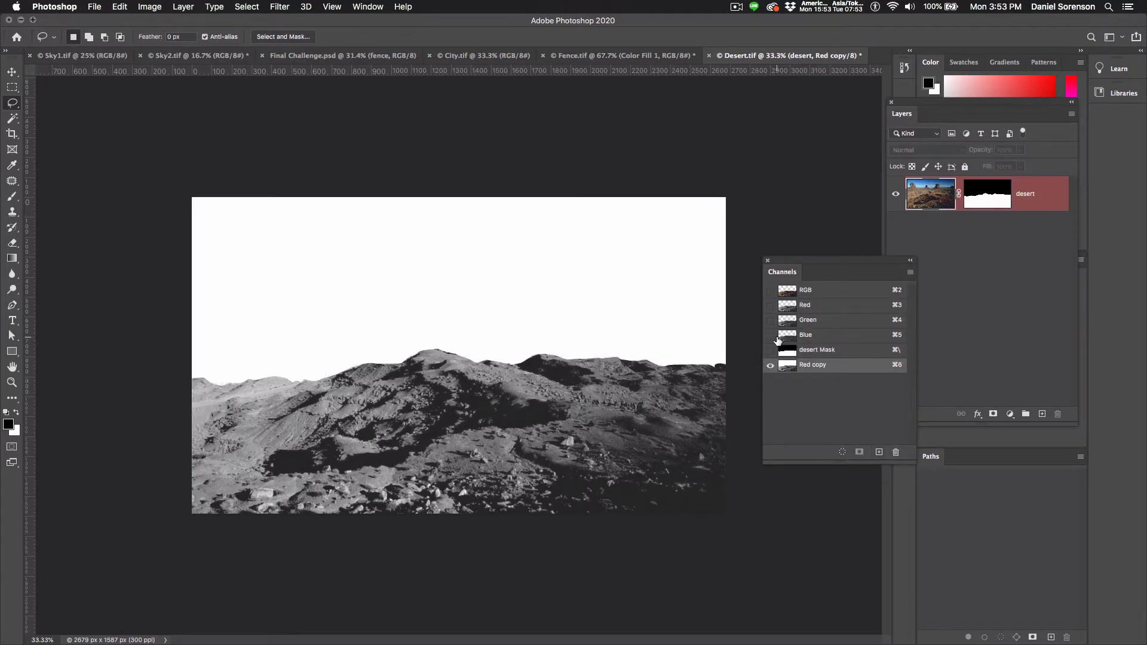
pyautogui.press('super+l')
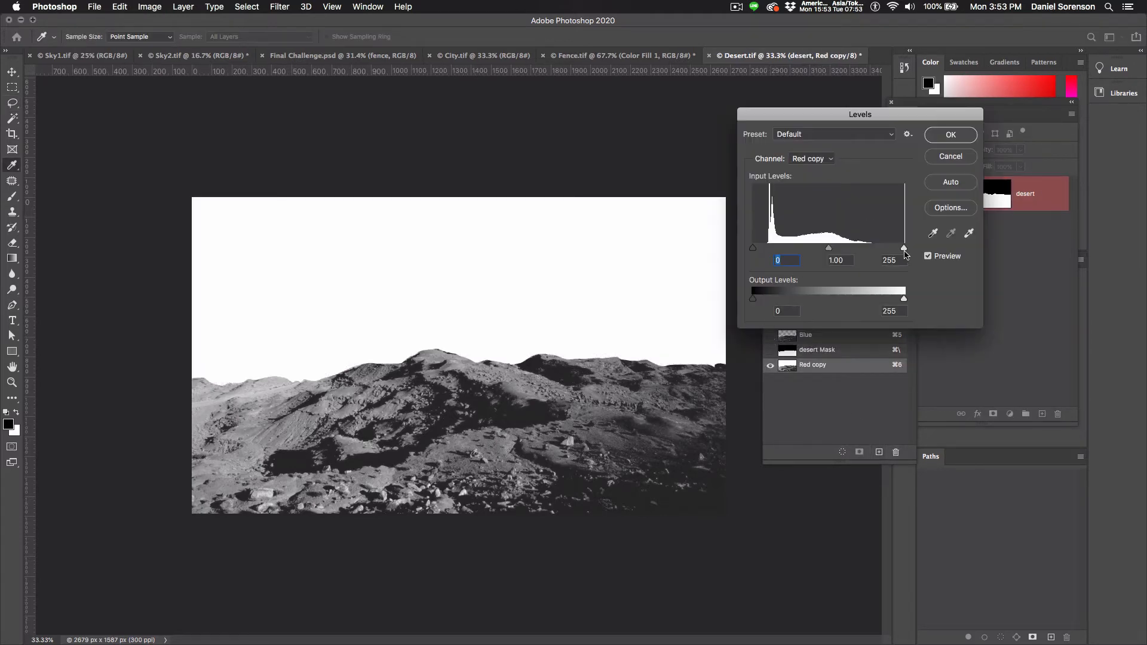
pyautogui.moveTo(904, 251); pyautogui.dragTo(858, 245)
pyautogui.moveTo(756, 251); pyautogui.dragTo(770, 248)
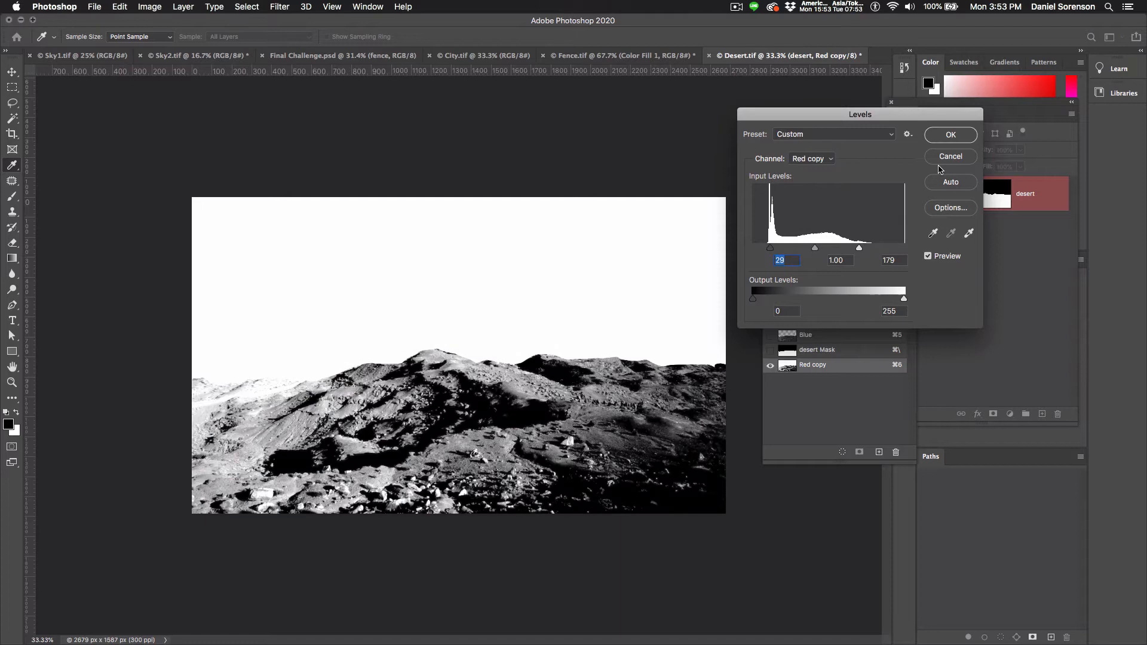
pyautogui.click(953, 137)
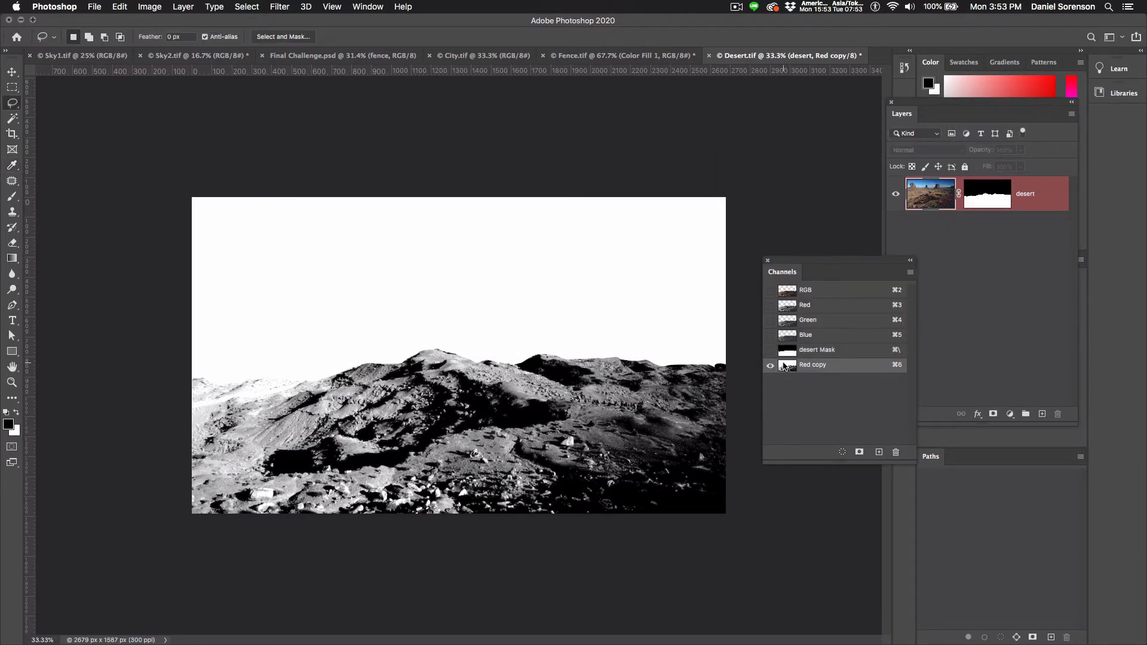
# Step: Load the Red copy channel as a selection and invert it to select the terrain's dark shadow areas
pyautogui.keyDown('super'); pyautogui.click(784, 366); pyautogui.keyUp('super')
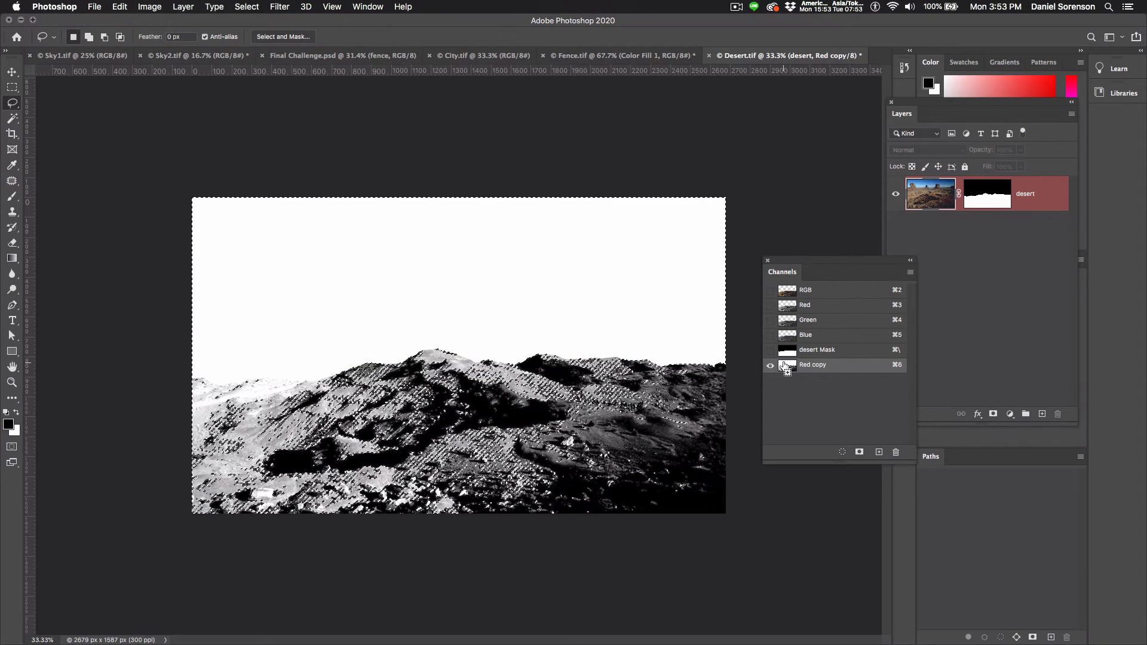
pyautogui.press('super+shift+i')
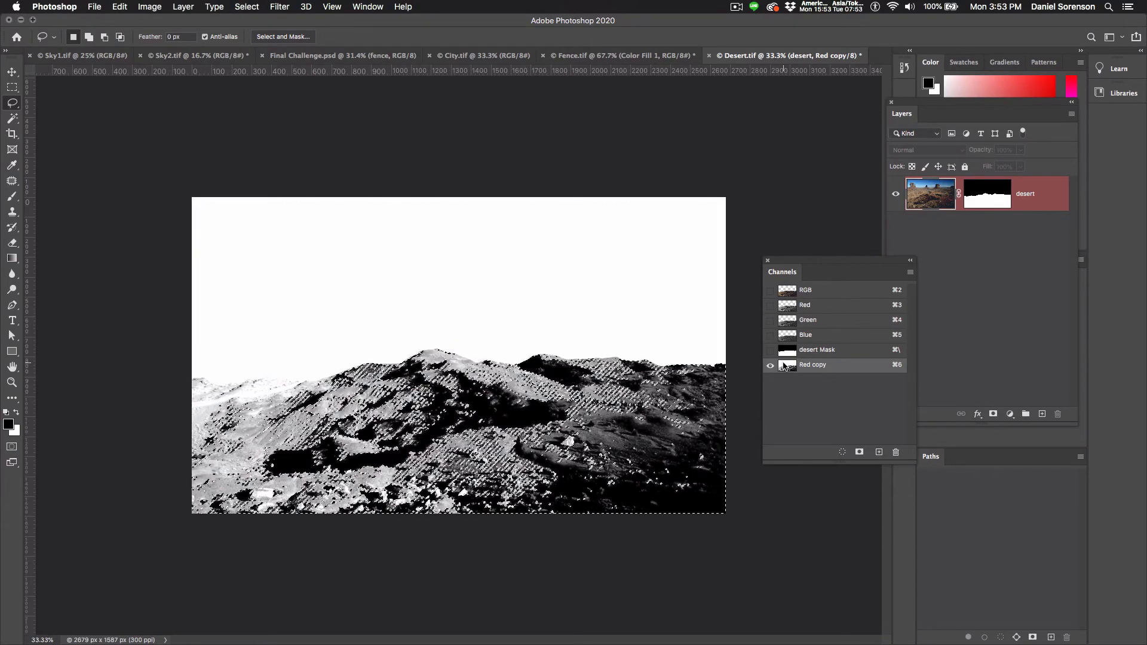
# Step: Restore the RGB composite, add a red (#f81616) Solid Color fill from the shadow selection, and hide the desert layer
pyautogui.click(842, 294)
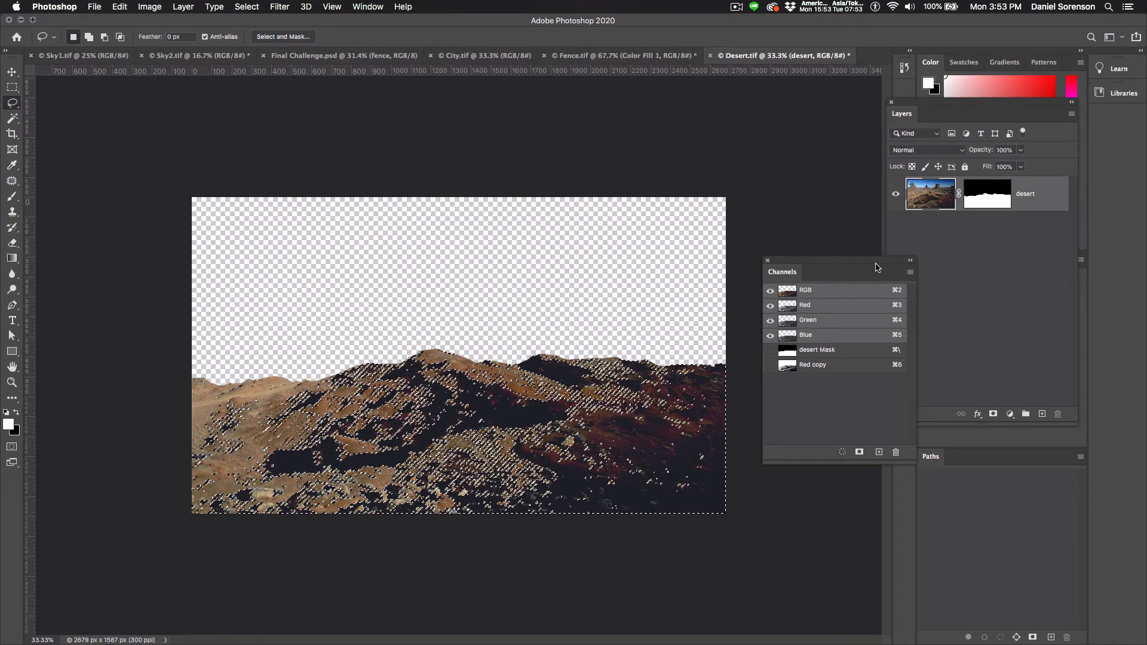
pyautogui.click(938, 247)
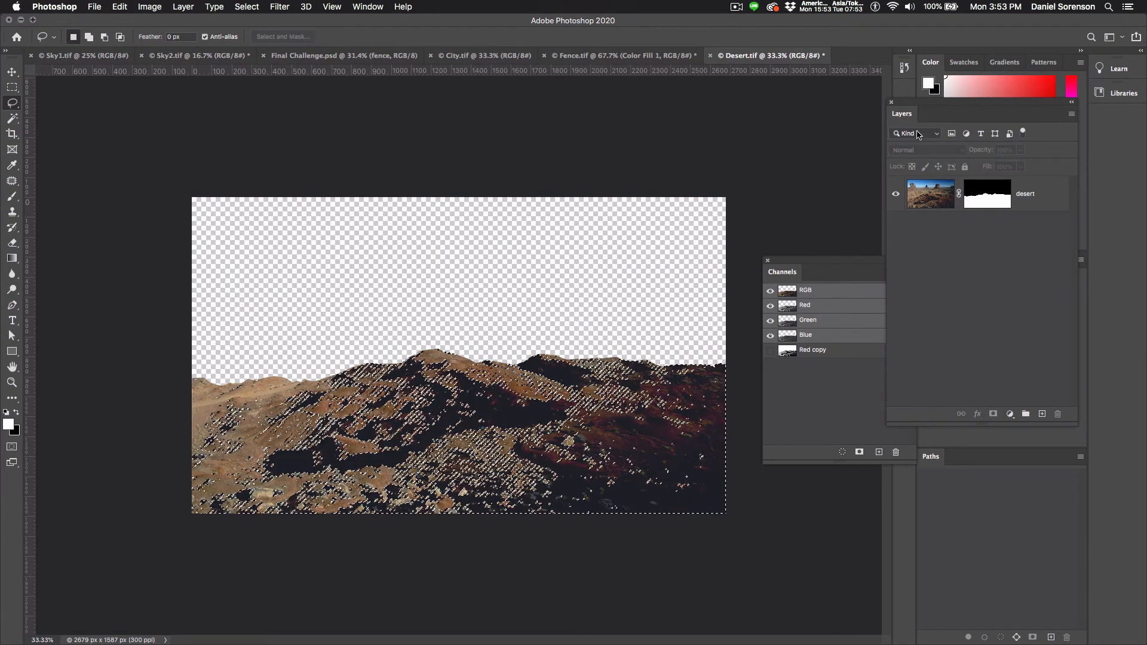
pyautogui.click(1010, 414)
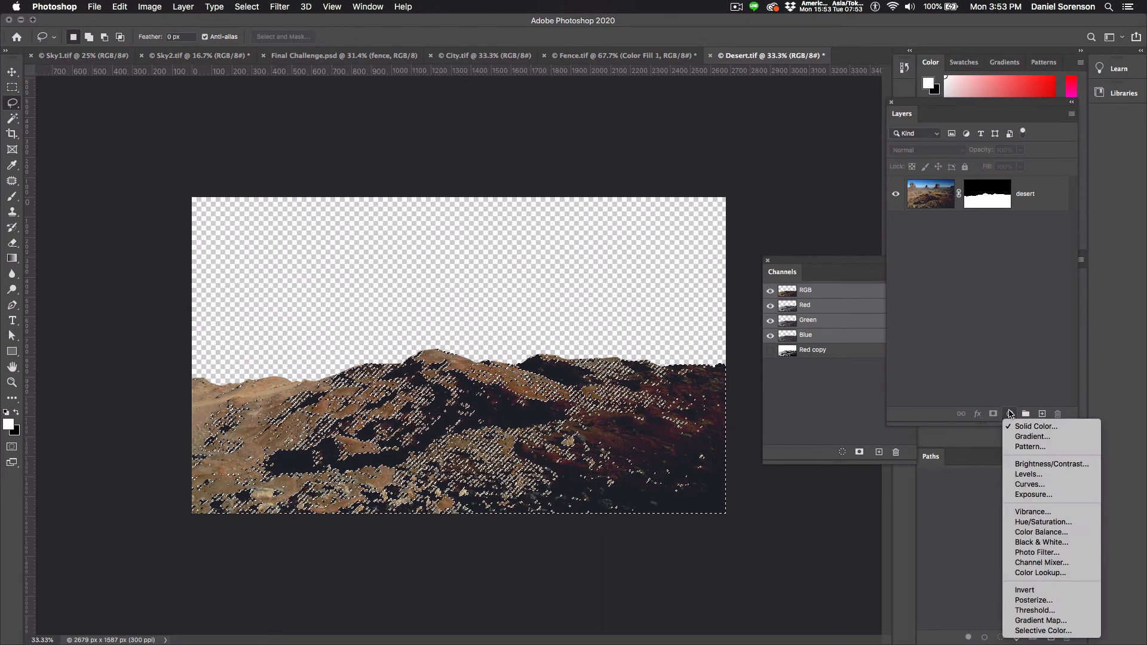
pyautogui.click(1031, 426)
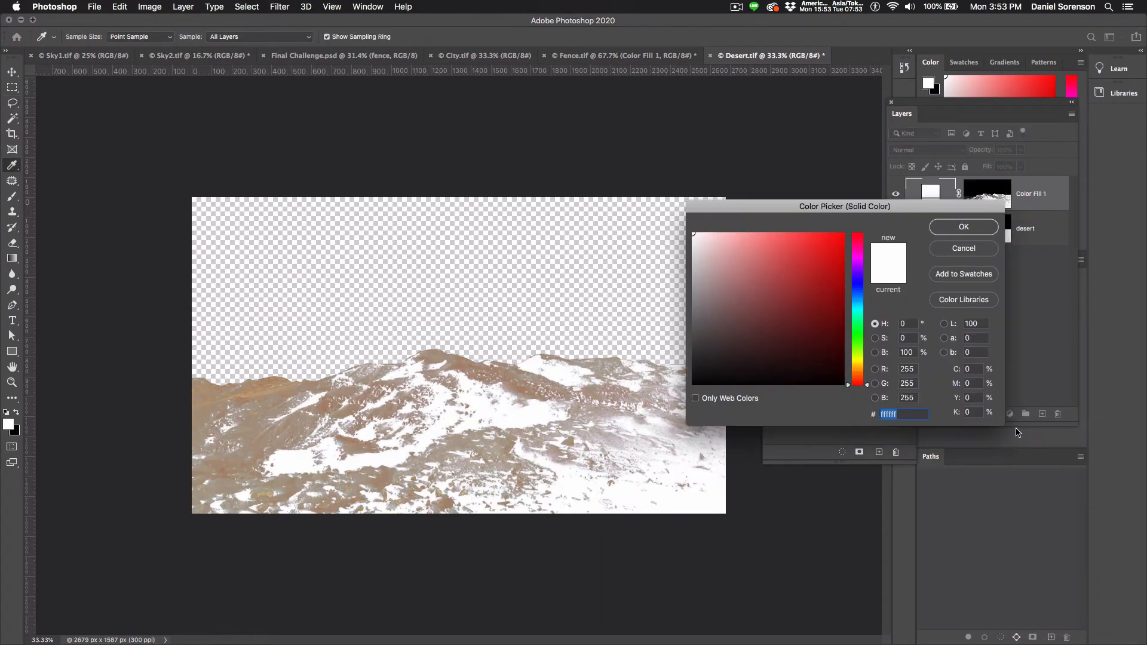
pyautogui.click(832, 238)
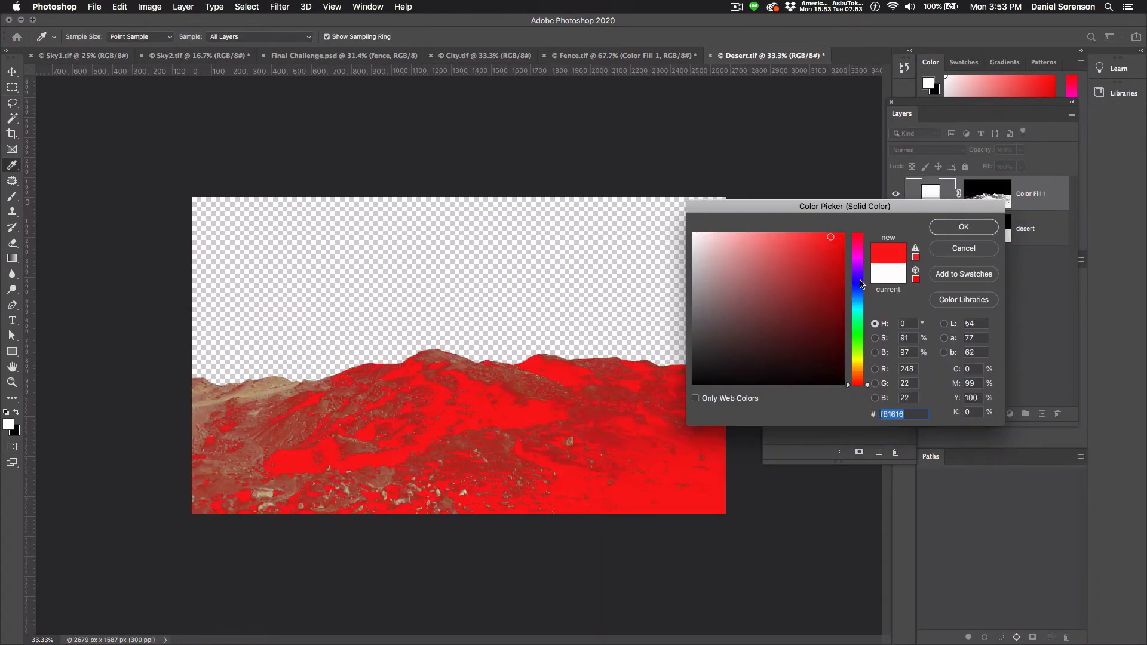
pyautogui.click(967, 234)
pyautogui.click(897, 231)
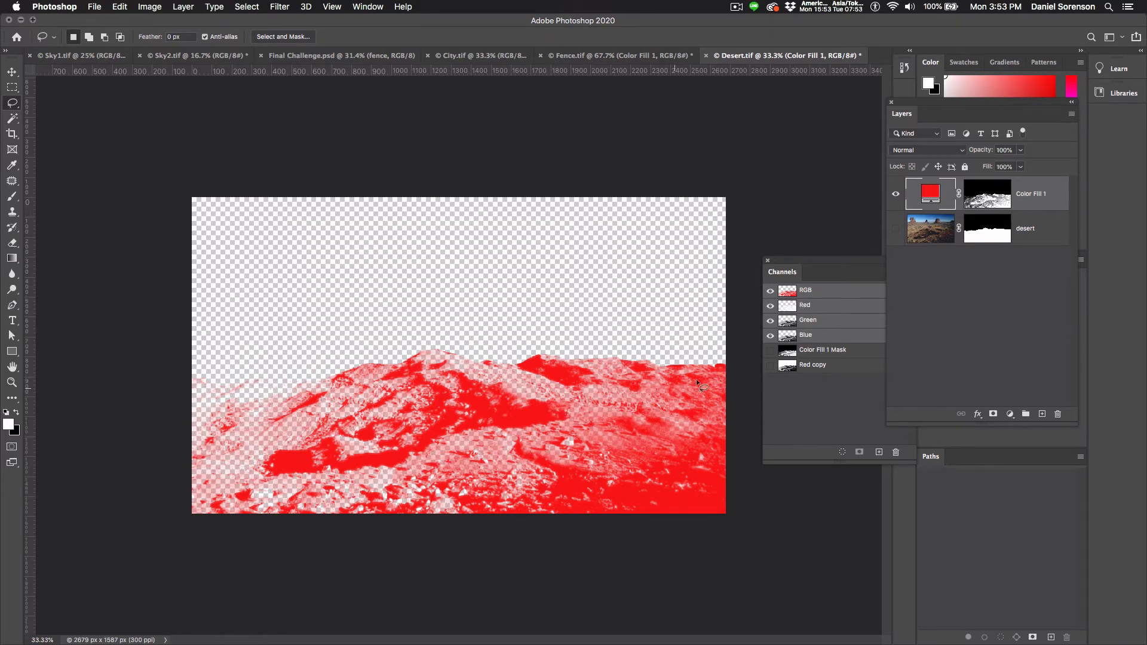
# Step: Load the desert layer's mask as a selection, add a yellow (#edc112) Solid Color fill from it, and place it beneath the red fill
pyautogui.keyDown('super'); pyautogui.click(997, 233); pyautogui.keyUp('super')
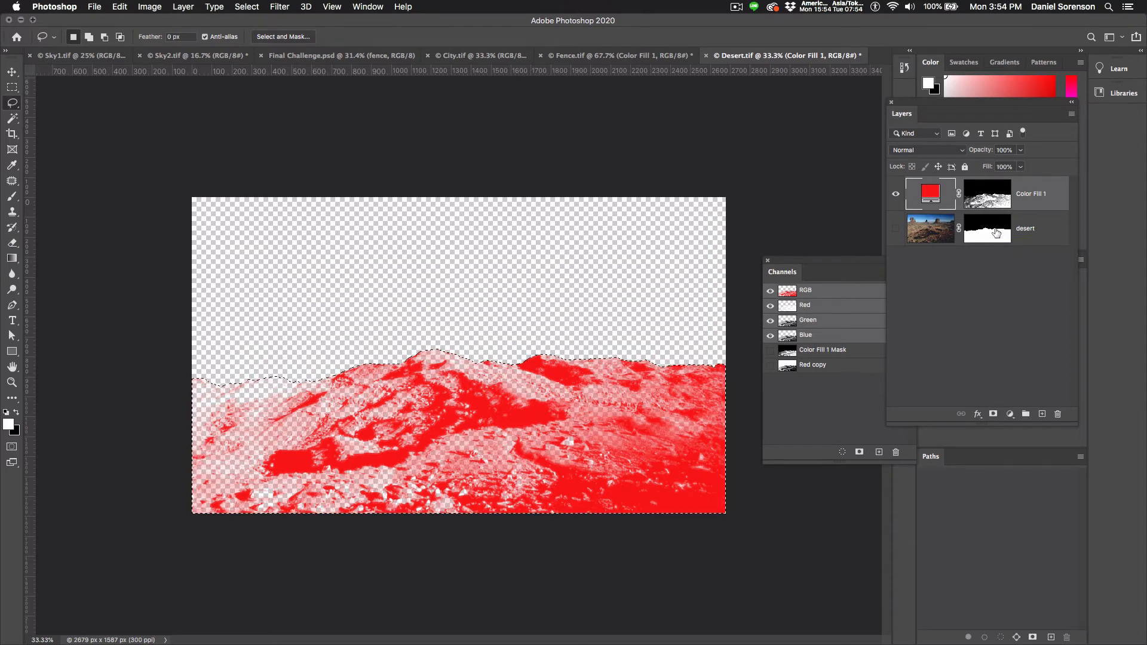
pyautogui.click(1009, 414)
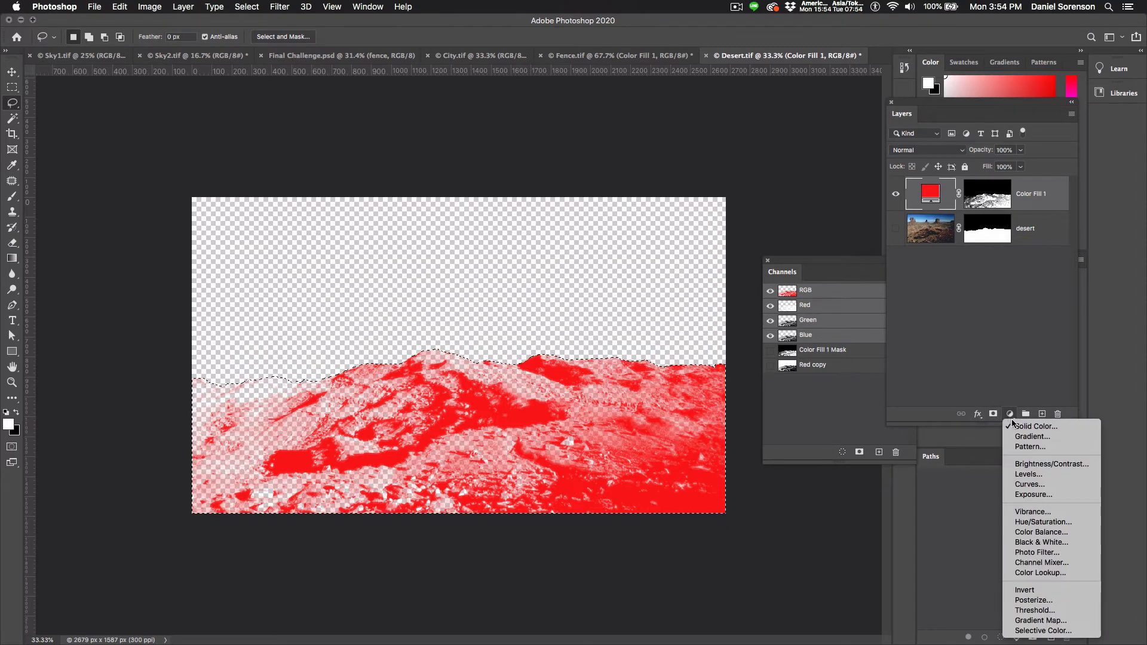
pyautogui.click(1036, 426)
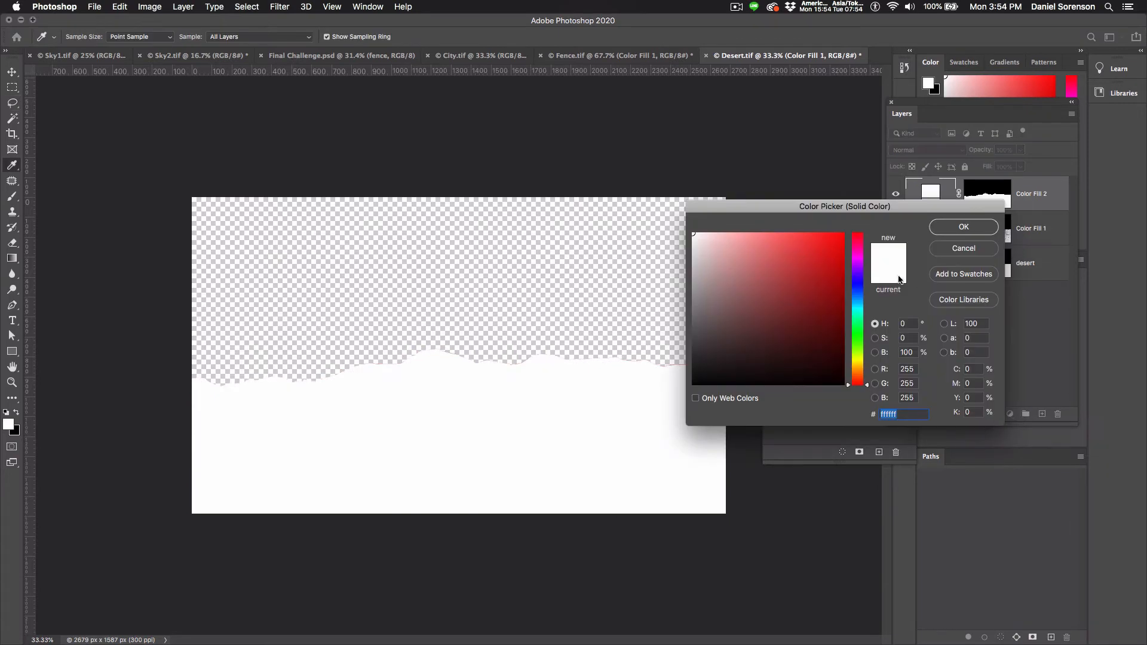
pyautogui.click(858, 367)
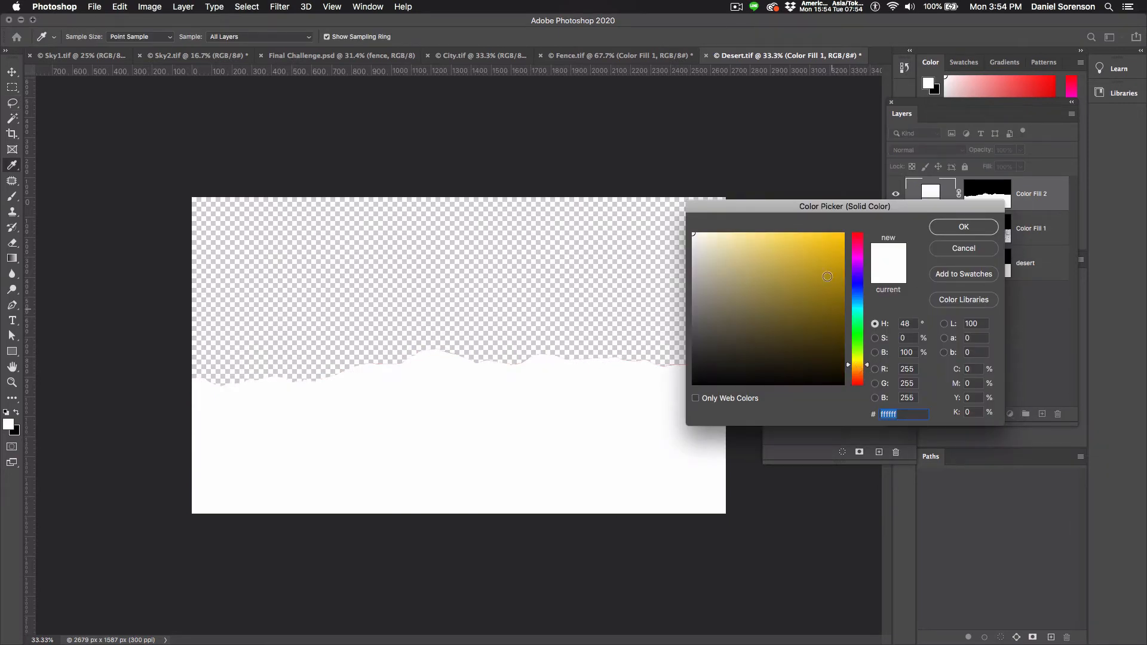
pyautogui.click(834, 244)
pyautogui.click(964, 226)
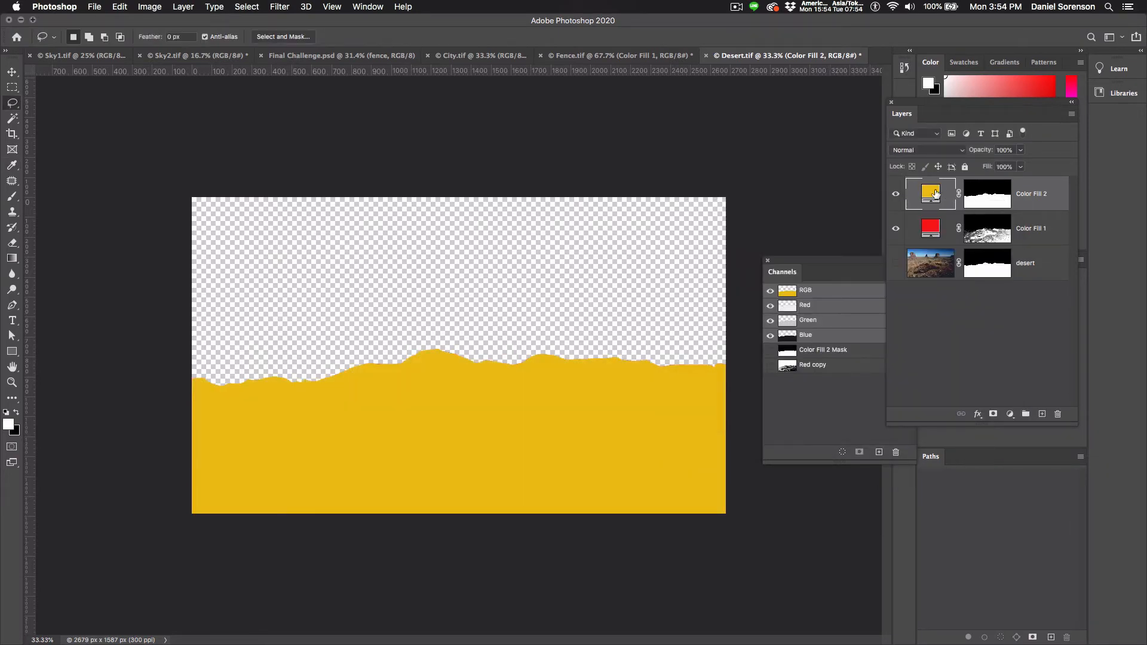
pyautogui.moveTo(934, 194); pyautogui.dragTo(939, 242)
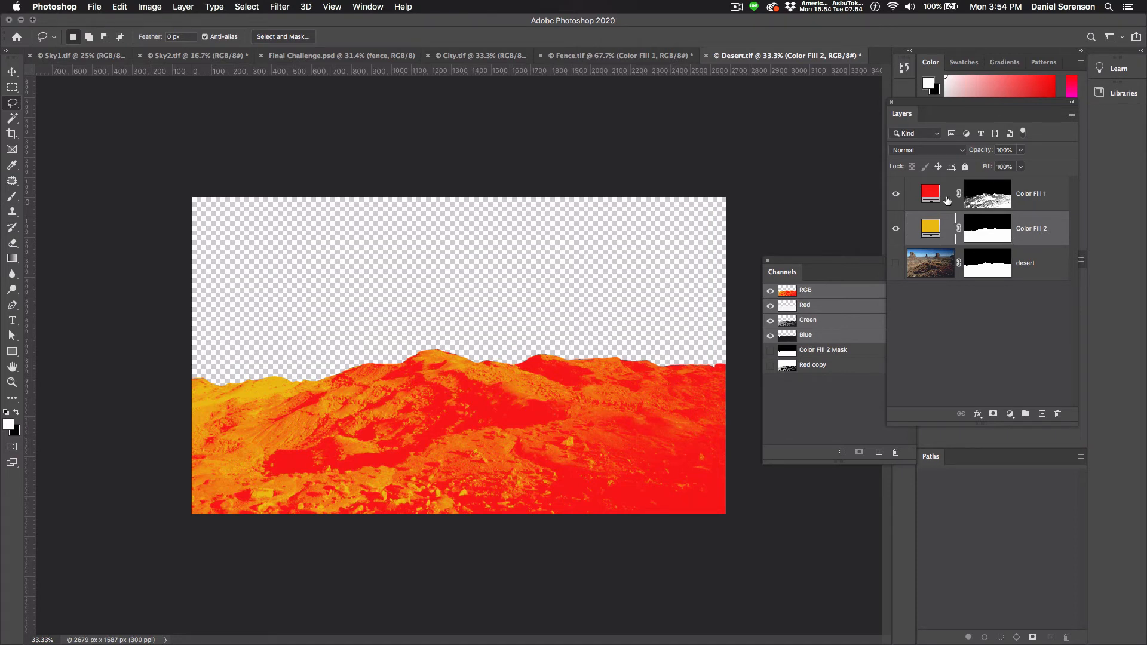
# Step: Group the red and yellow fills as "desert groupv" and copy the group into Final Challenge.psd, across the area below the city
pyautogui.keyDown('shift'); pyautogui.click(1036, 197); pyautogui.keyUp('shift')
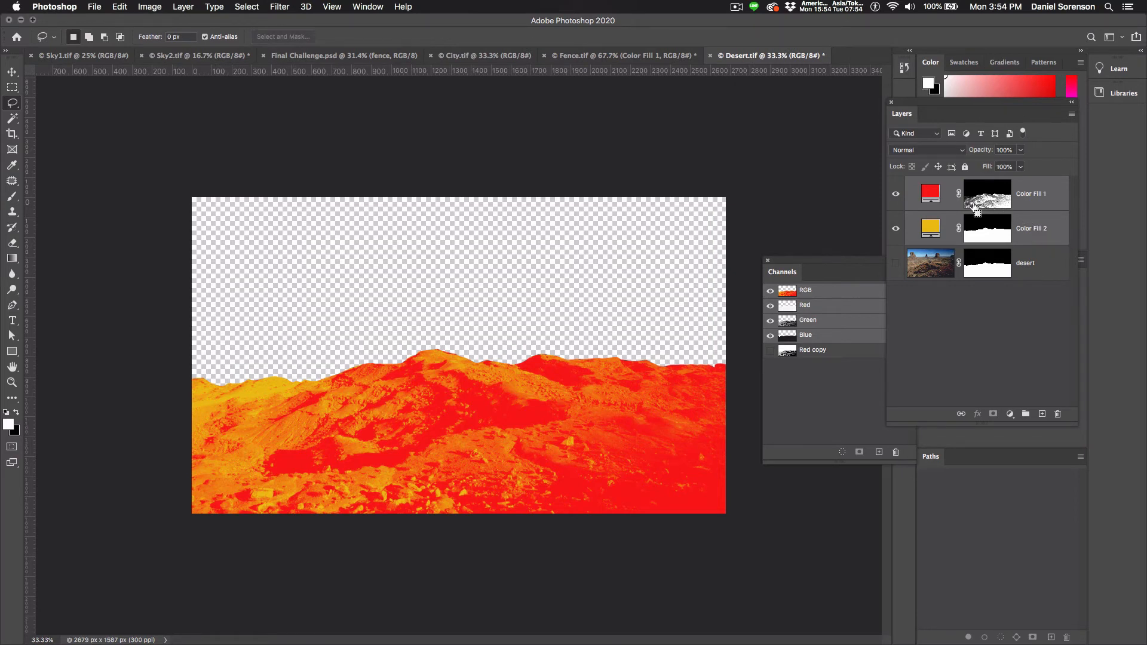
pyautogui.press('super+g')
pyautogui.doubleClick(939, 184)
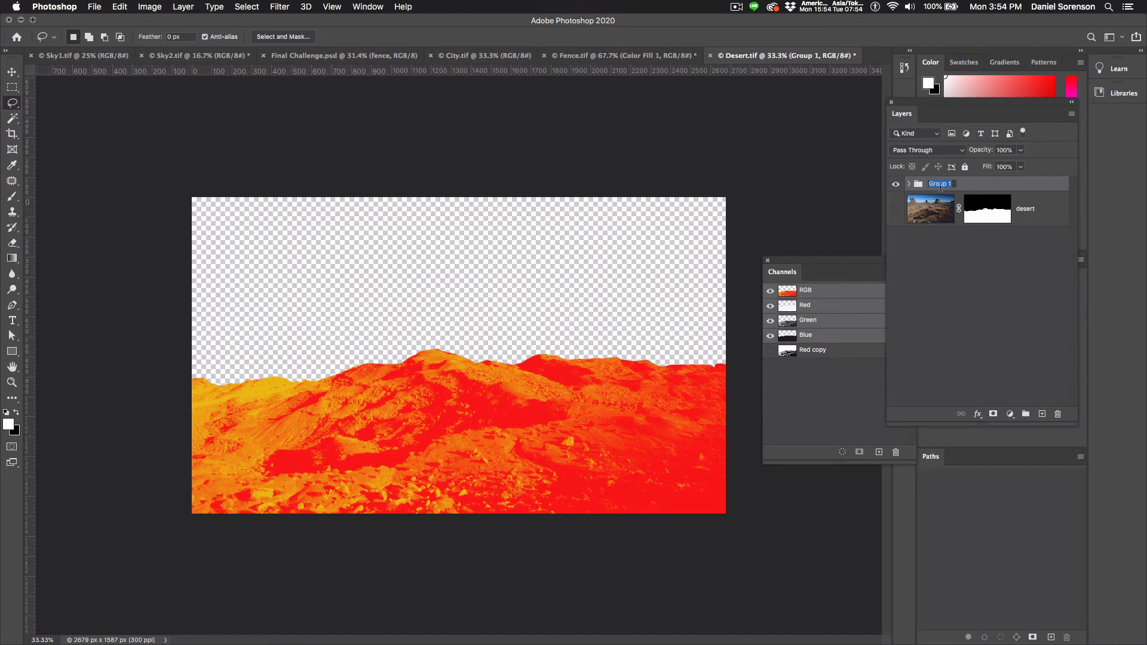
pyautogui.write('desert groupv')
pyautogui.press('Return')
pyautogui.press('v')
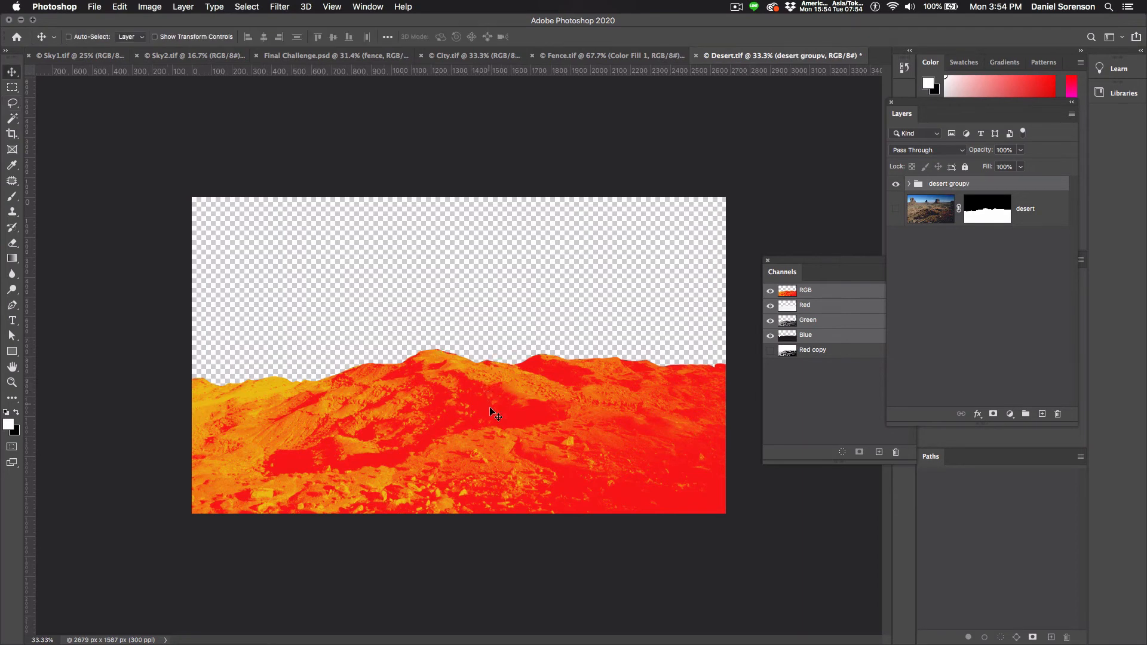
pyautogui.moveTo(486, 412); pyautogui.dragTo(470, 469)
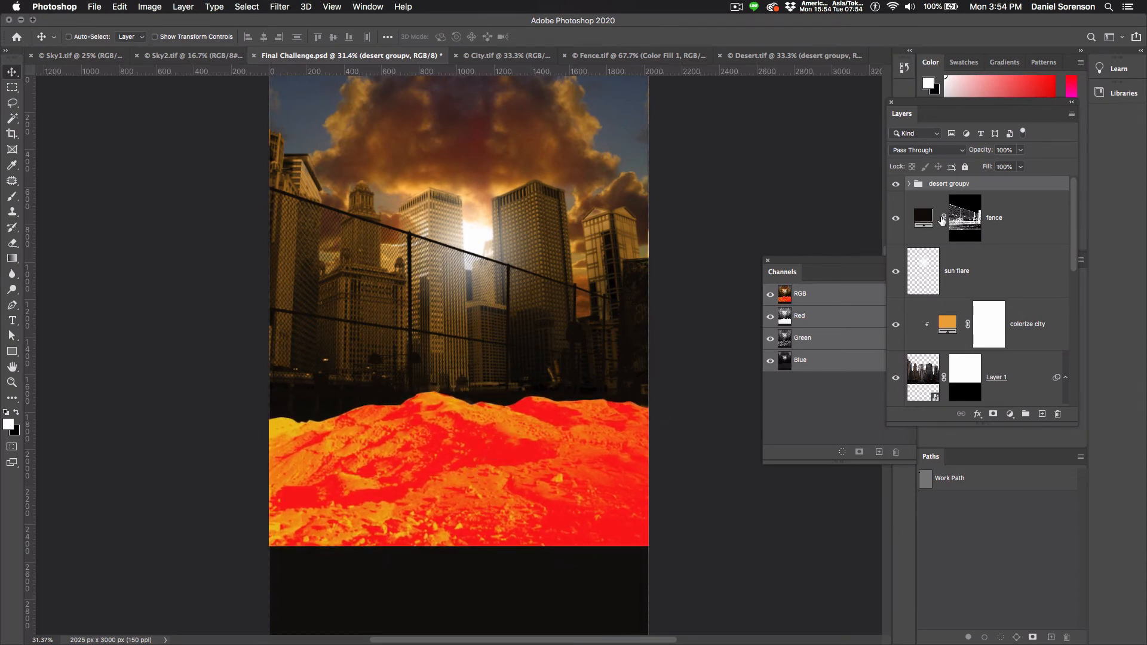
# Step: Recolor the desert group's red shadow fill with a near-black sampled from the dark building at the city's edge
pyautogui.click(910, 184)
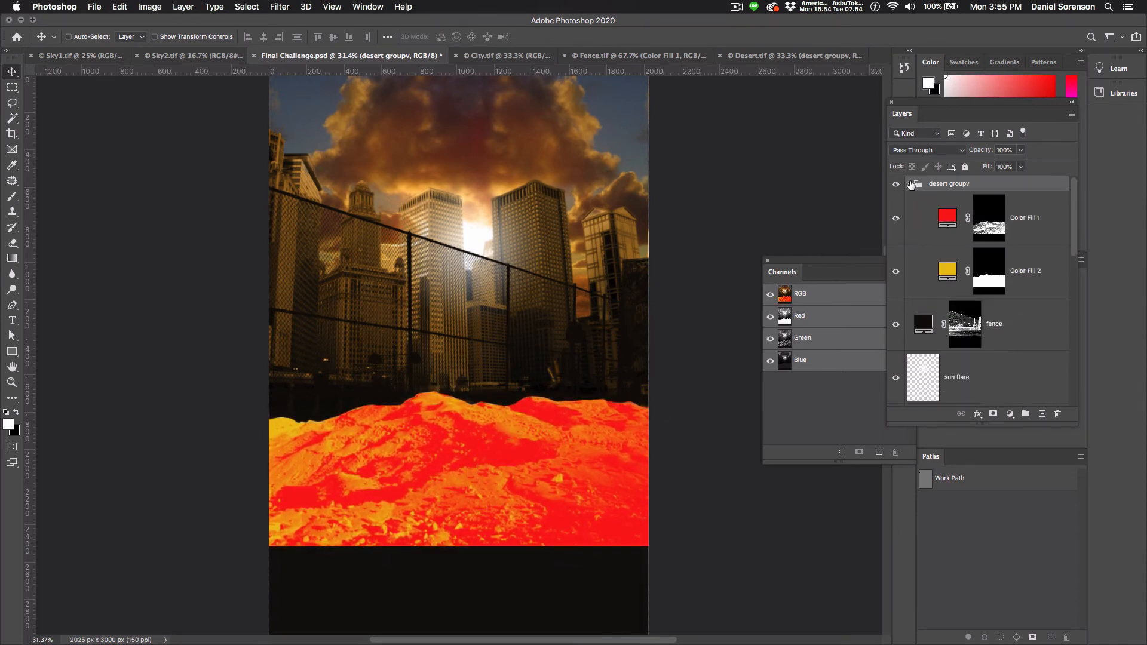
pyautogui.doubleClick(945, 221)
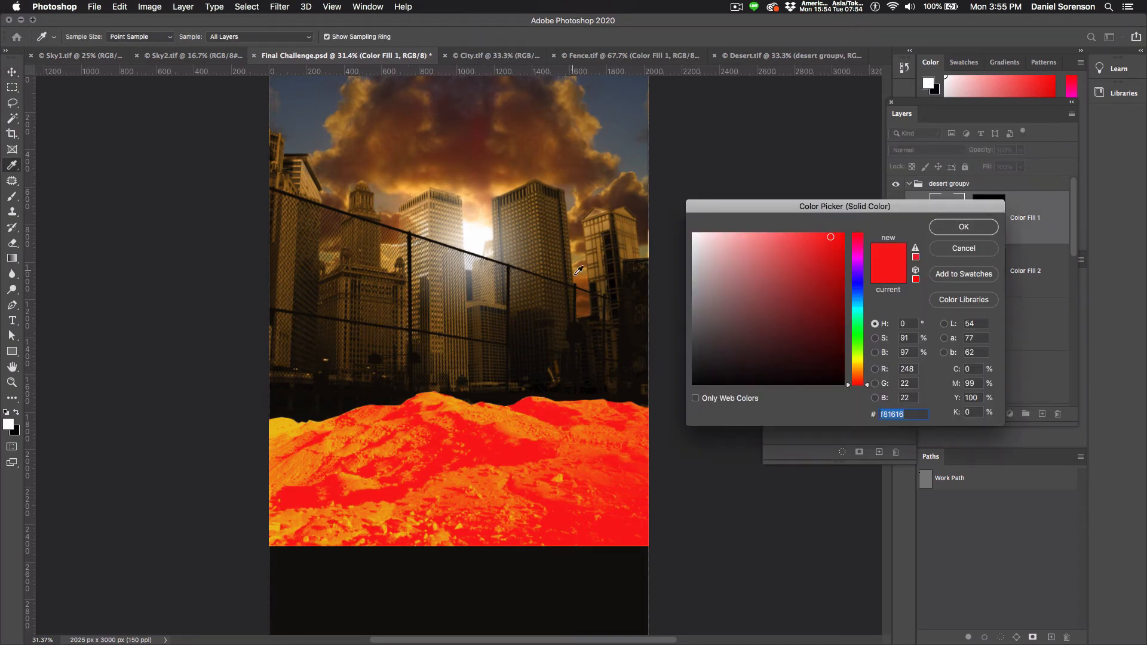
pyautogui.click(608, 255)
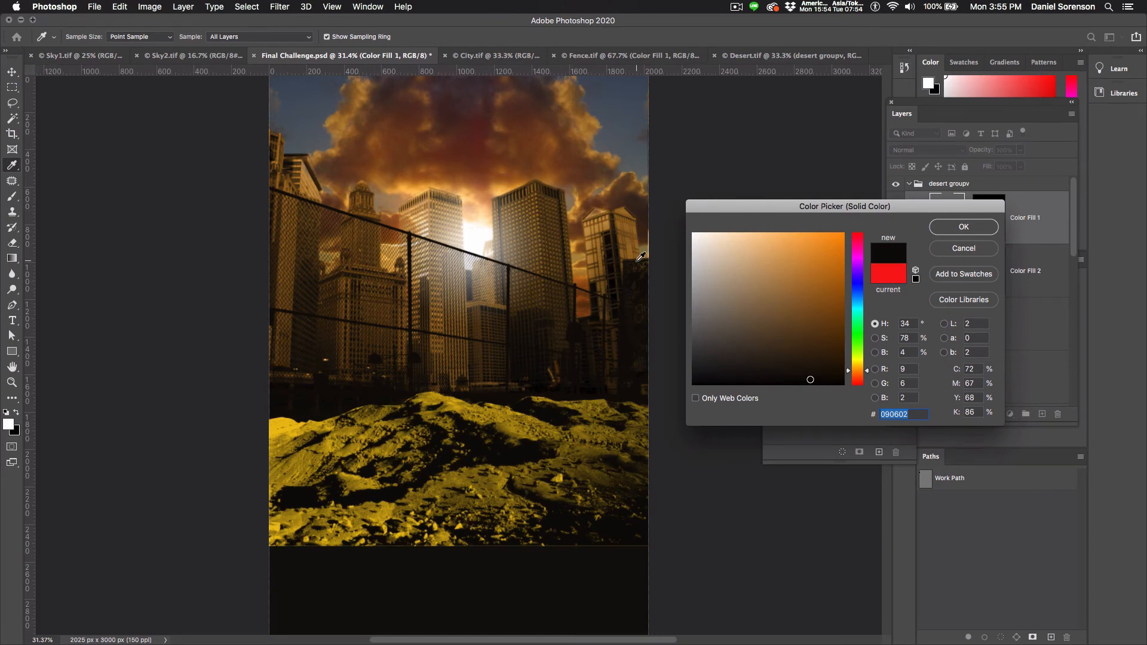
pyautogui.click(636, 259)
pyautogui.click(956, 229)
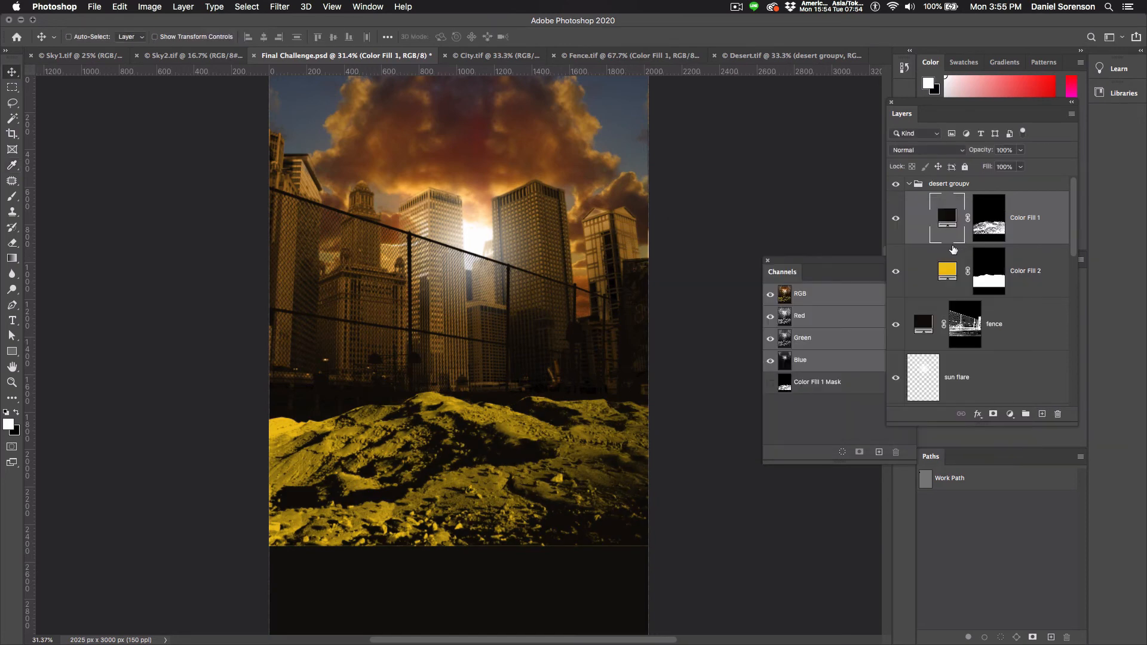
# Step: Recolor the desert group's yellow fill by sampling warm tones from the city and sky, finishing with a more saturated orange
pyautogui.doubleClick(947, 272)
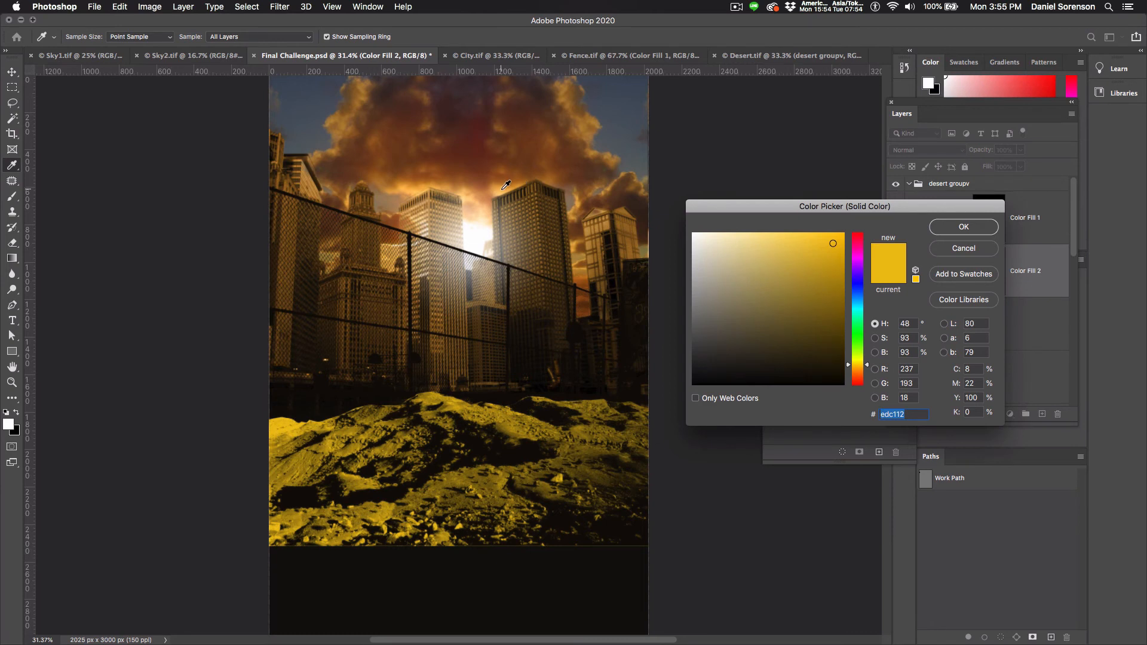
pyautogui.click(503, 190)
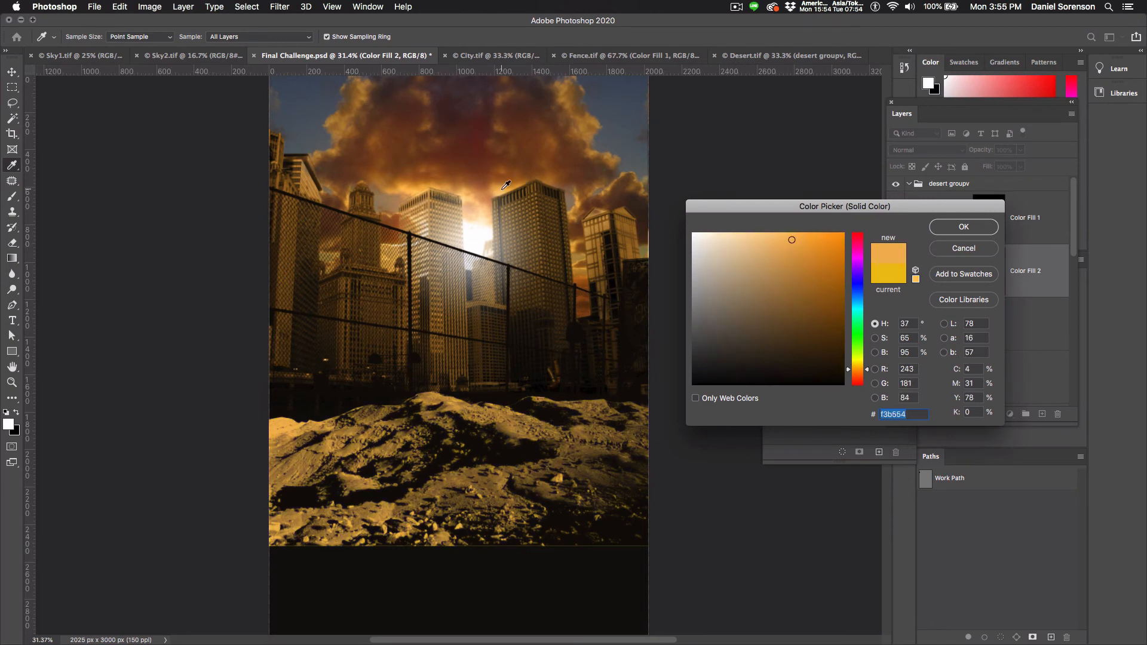
pyautogui.click(464, 193)
pyautogui.click(579, 239)
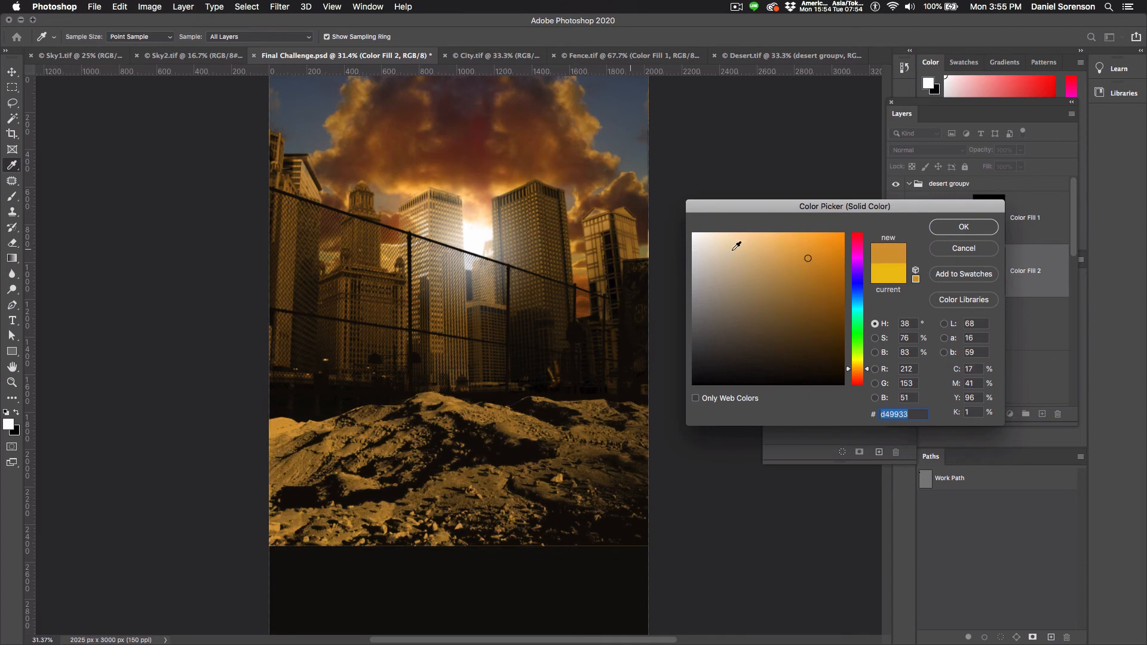
pyautogui.moveTo(822, 258); pyautogui.dragTo(836, 241)
pyautogui.click(956, 230)
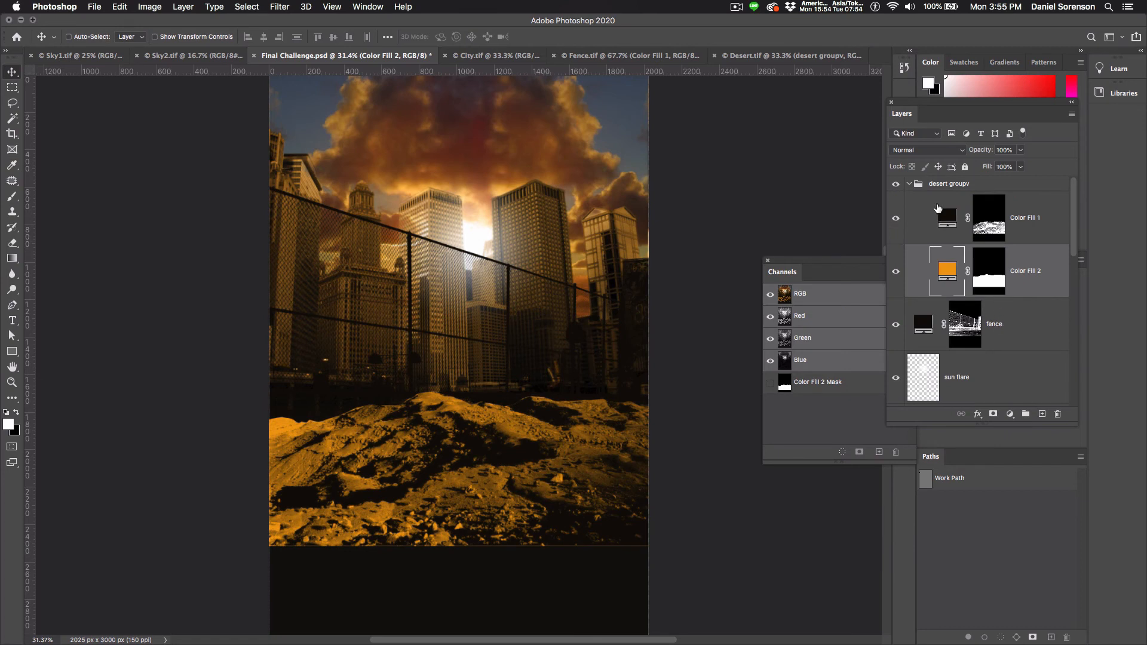
# Step: Add a layer mask to the desert group and fade the terrain's lower edge with a short black-to-white linear gradient
pyautogui.click(909, 185)
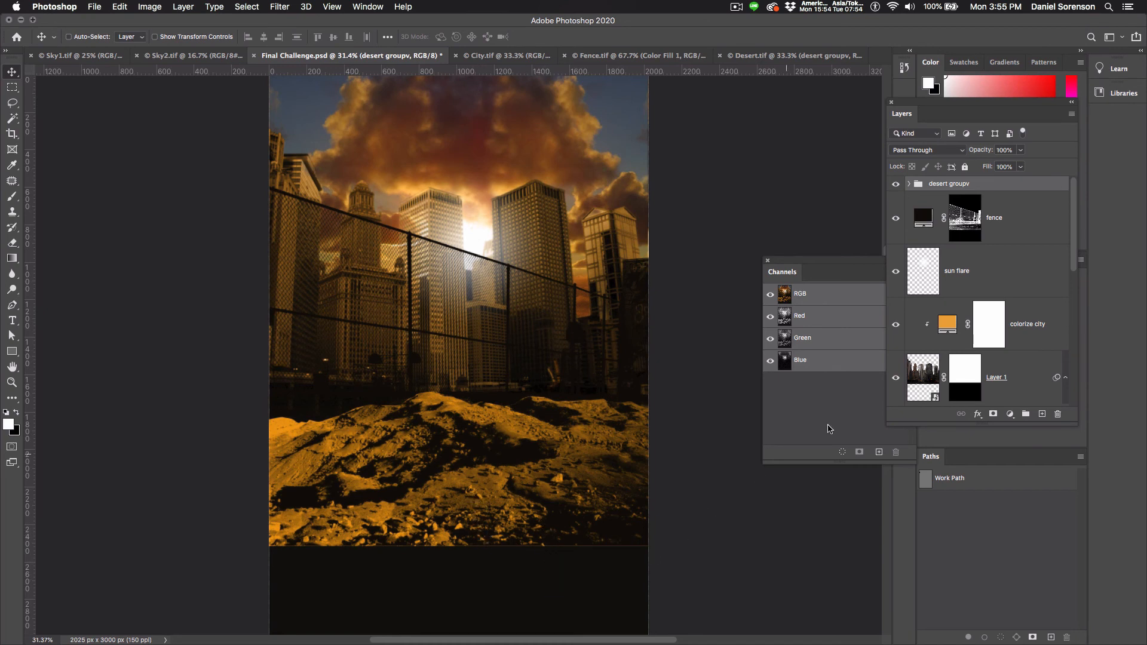
pyautogui.click(993, 414)
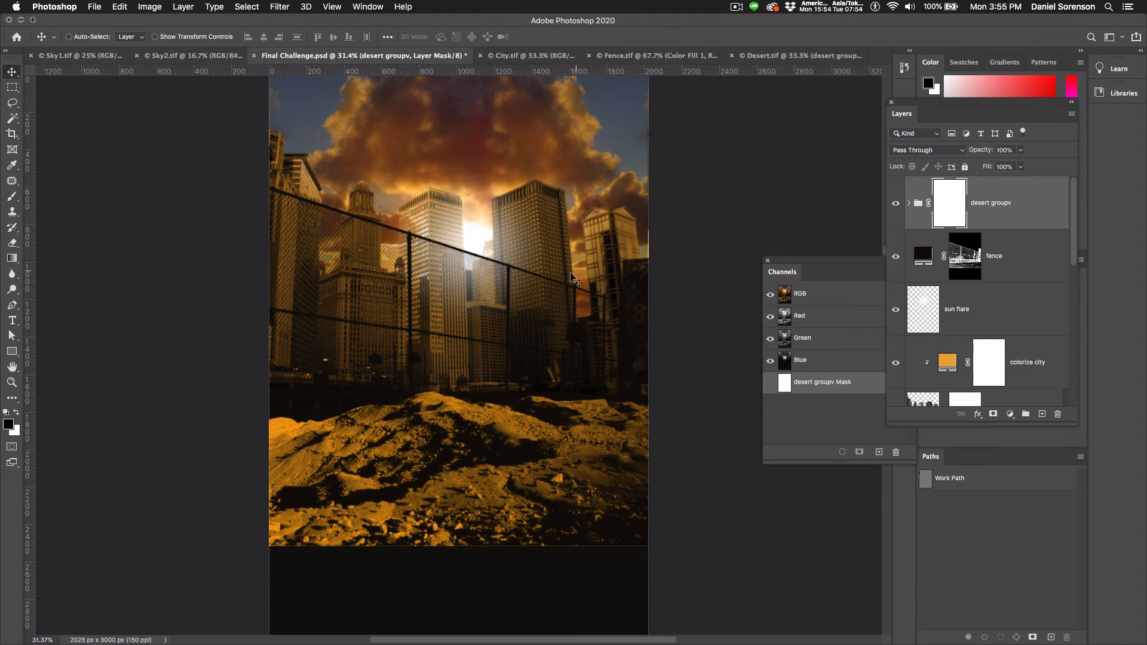
pyautogui.click(11, 259)
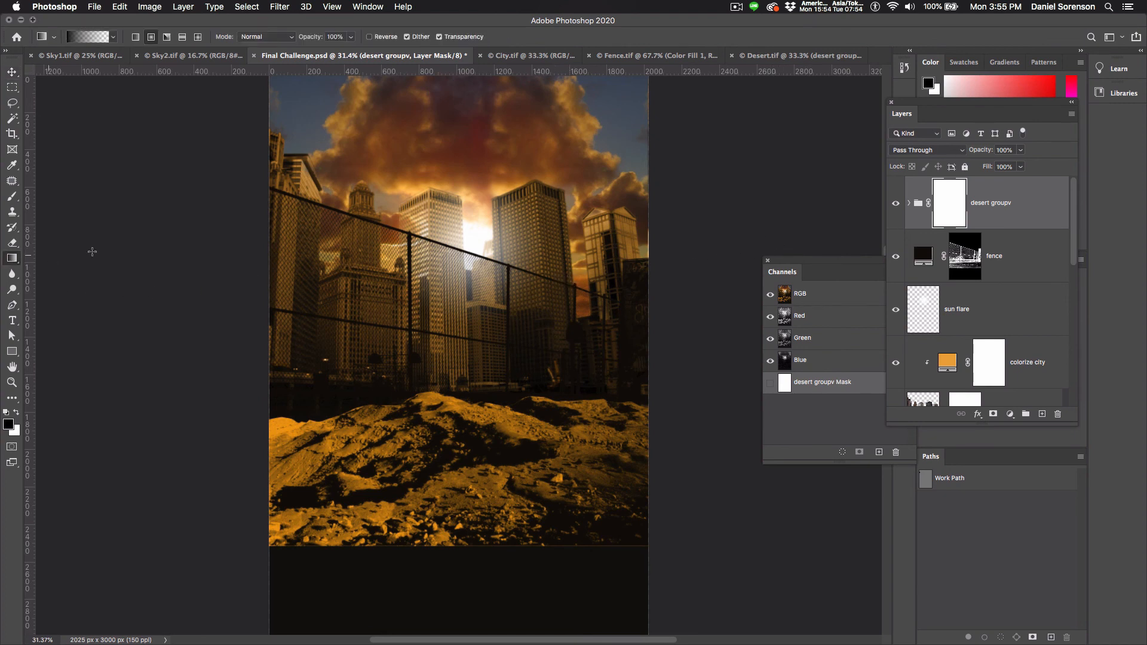
pyautogui.click(136, 37)
pyautogui.moveTo(468, 541); pyautogui.dragTo(463, 497)
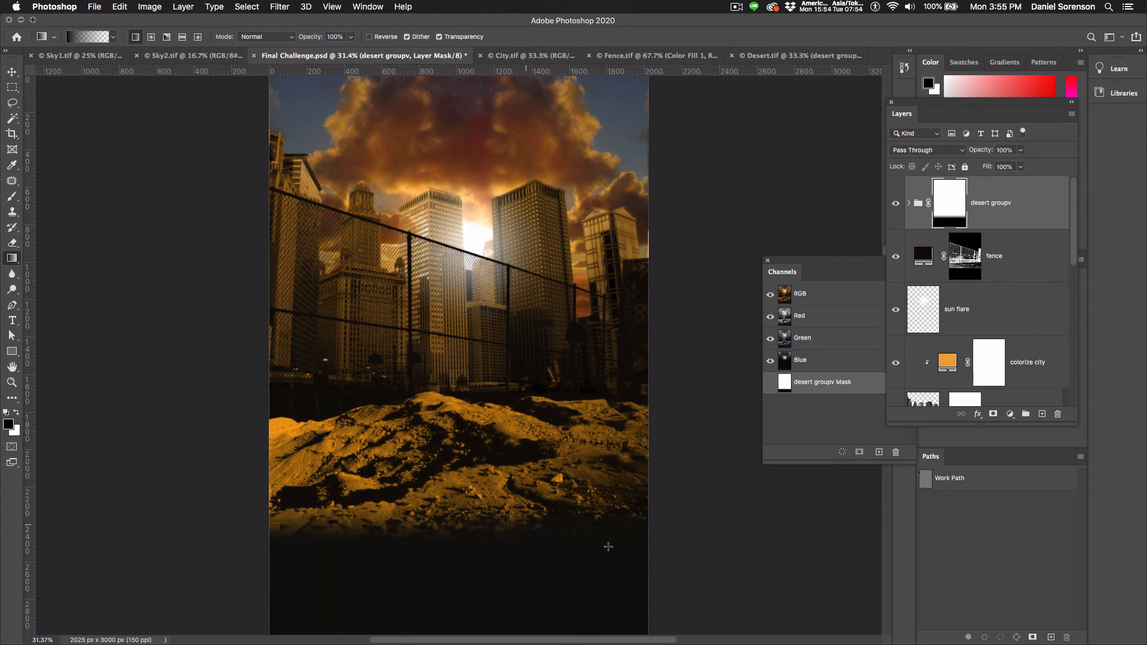